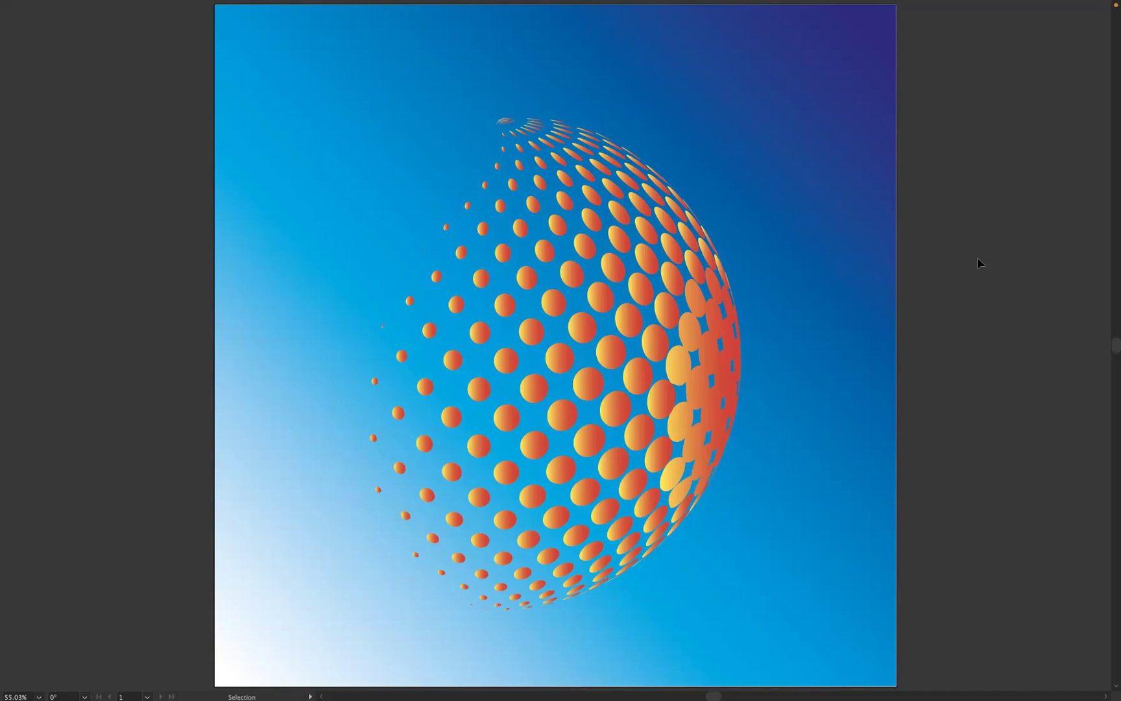
# Exit full screen, fit the artboard in the window and delete the finished dot sphere
pyautogui.press('f')
pyautogui.press('super+0')
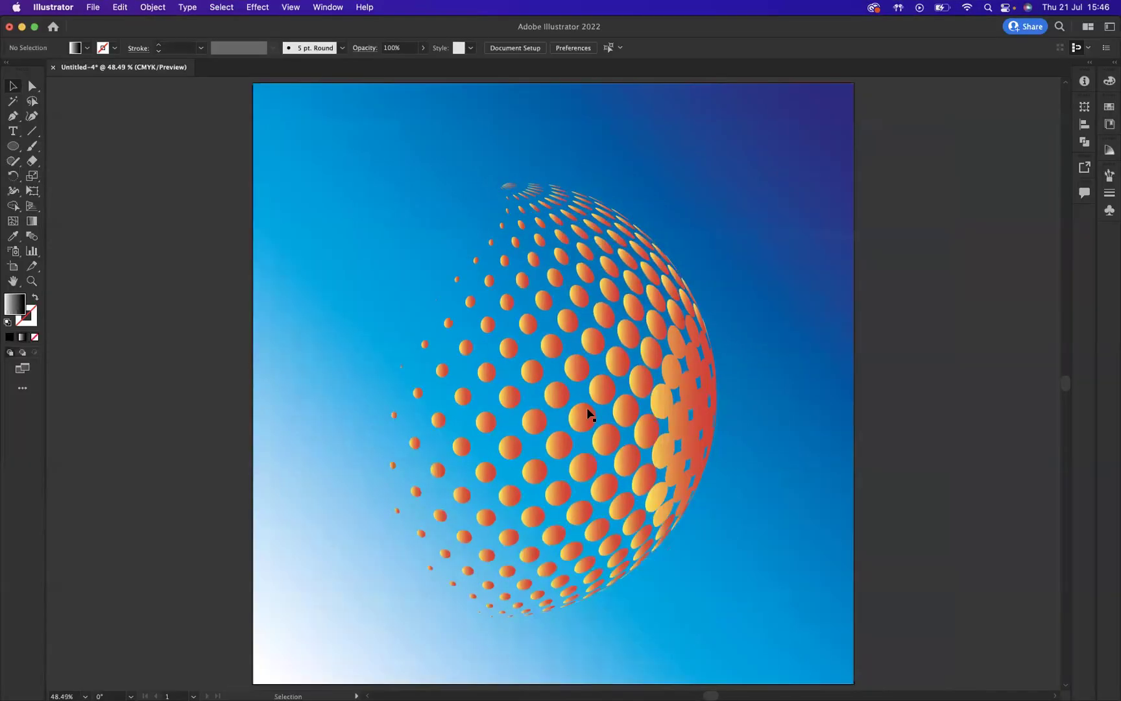
pyautogui.click(583, 373)
pyautogui.press('Delete')
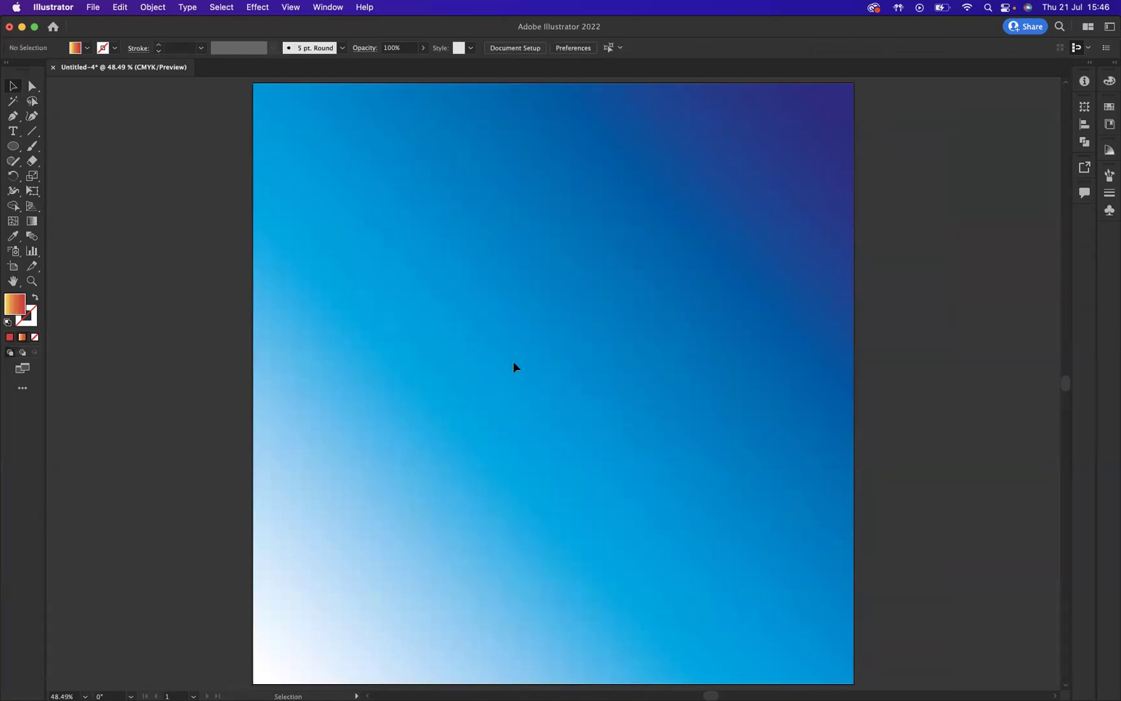
# Draw a 638 px circle and centre it horizontally and vertically on the artboard
pyautogui.click(13, 147)
pyautogui.moveTo(533, 369); pyautogui.dragTo(693, 548)
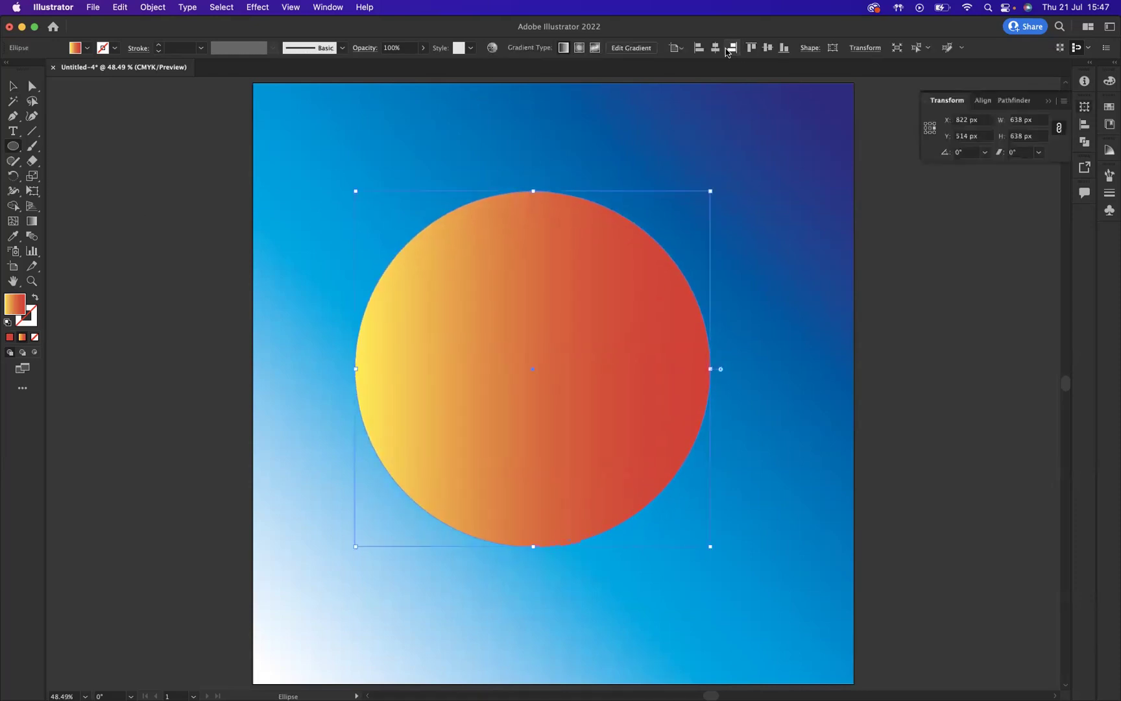
pyautogui.click(715, 48)
pyautogui.click(768, 47)
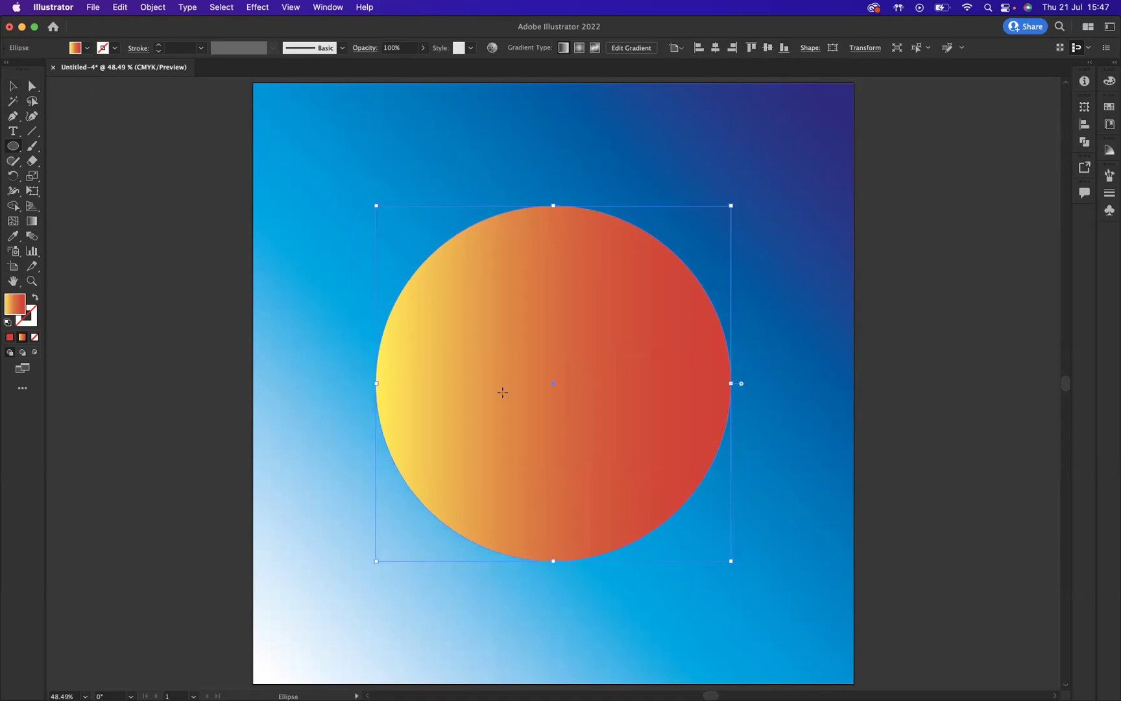
# Give the circle a reversed radial gradient, black centre to white edge, with stroke set to None
pyautogui.click(8, 323)
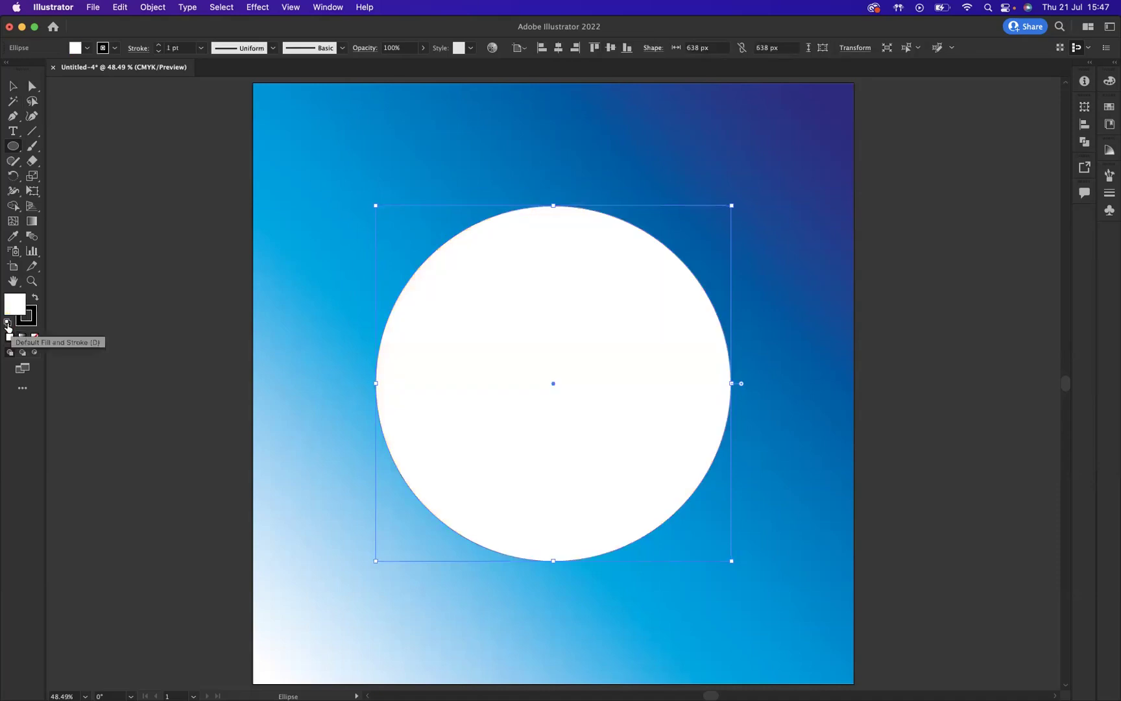
pyautogui.click(22, 339)
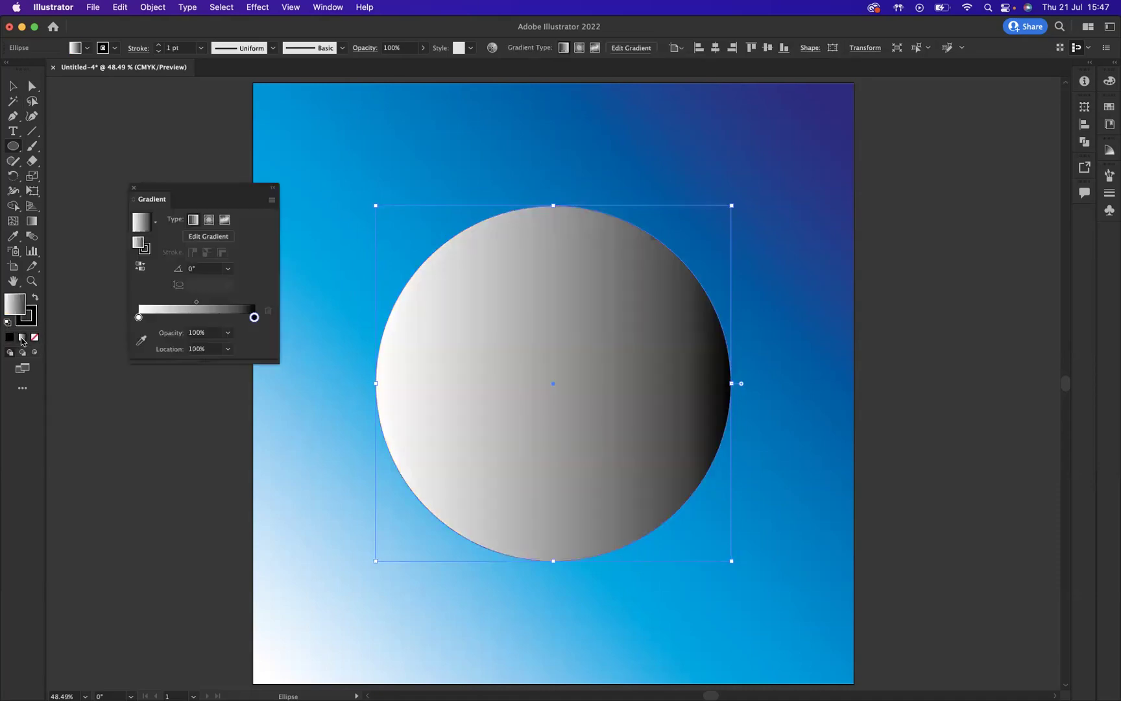
pyautogui.click(209, 220)
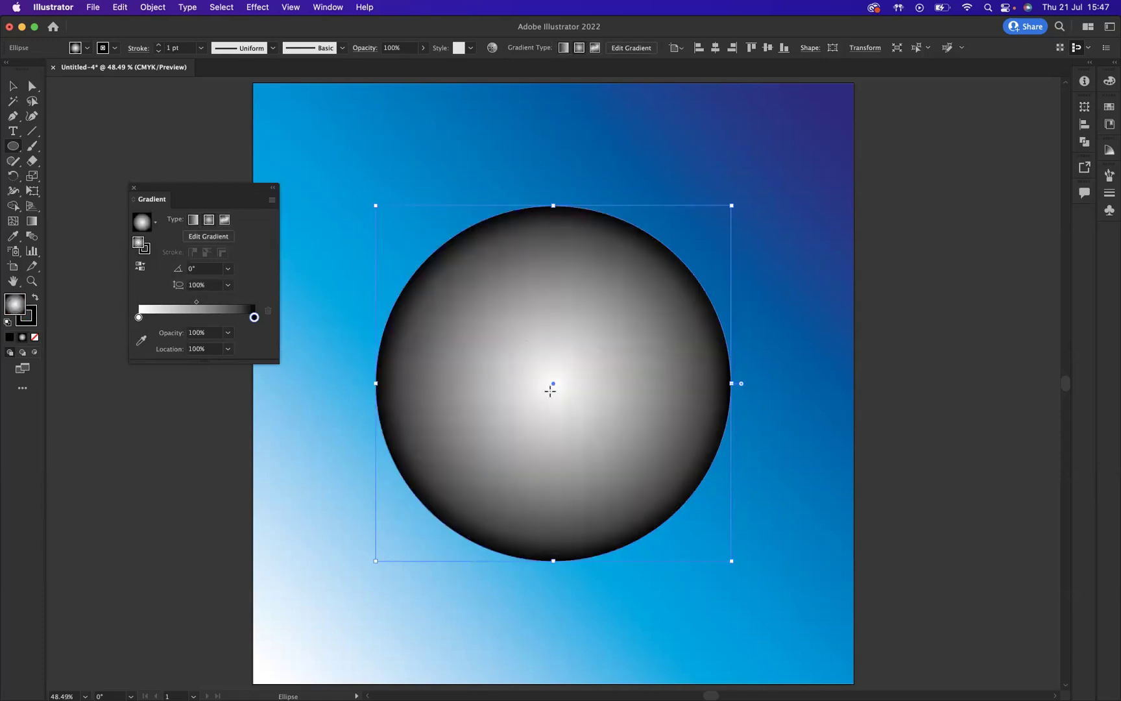
pyautogui.click(140, 267)
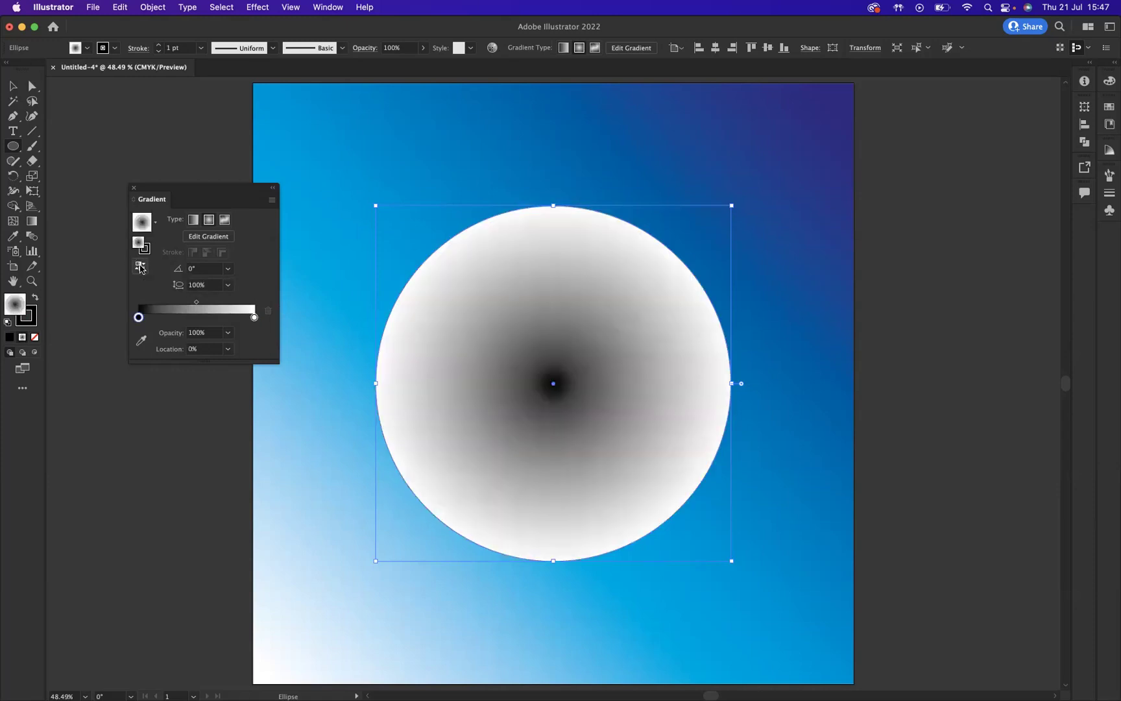
pyautogui.click(35, 325)
pyautogui.click(35, 337)
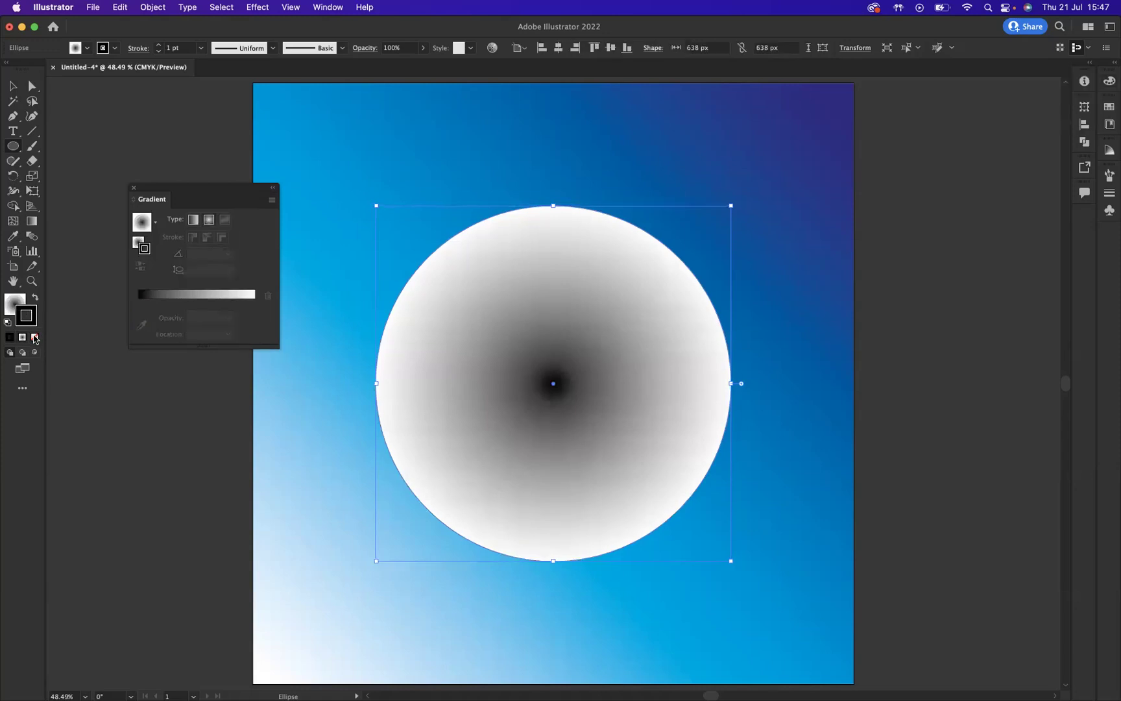
pyautogui.click(15, 301)
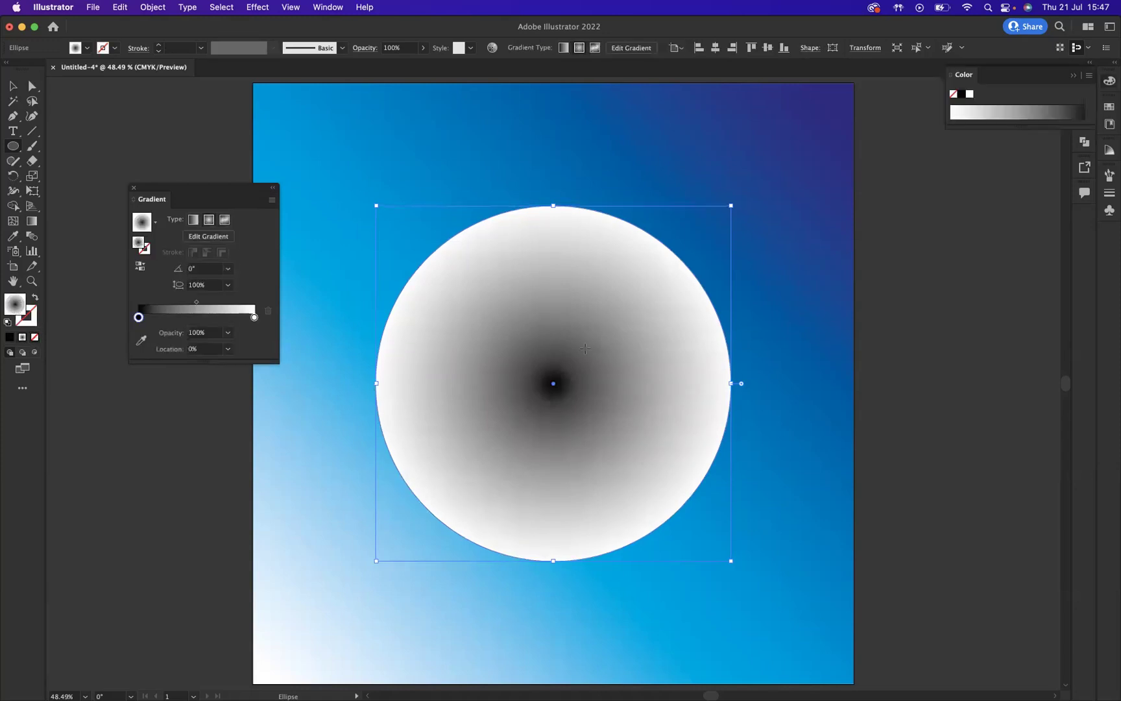
# Apply Effect > Pixelate > Color Halftone with an 80-pixel max radius to the gradient circle
pyautogui.click(255, 8)
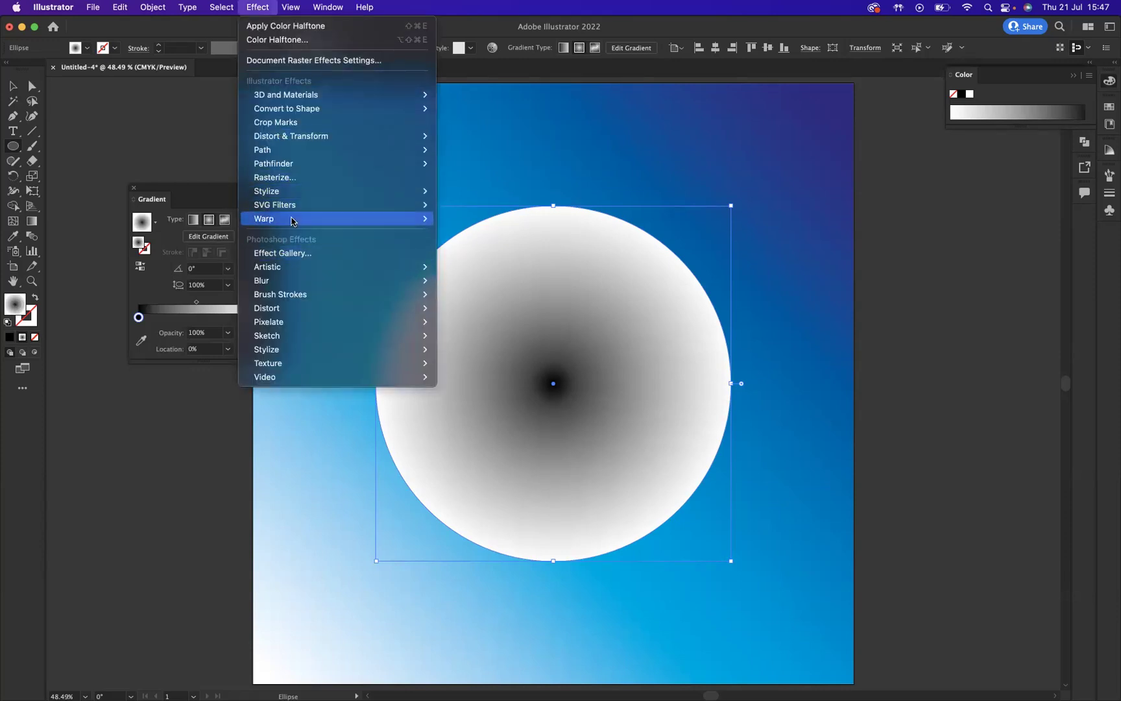
pyautogui.moveTo(300, 321)
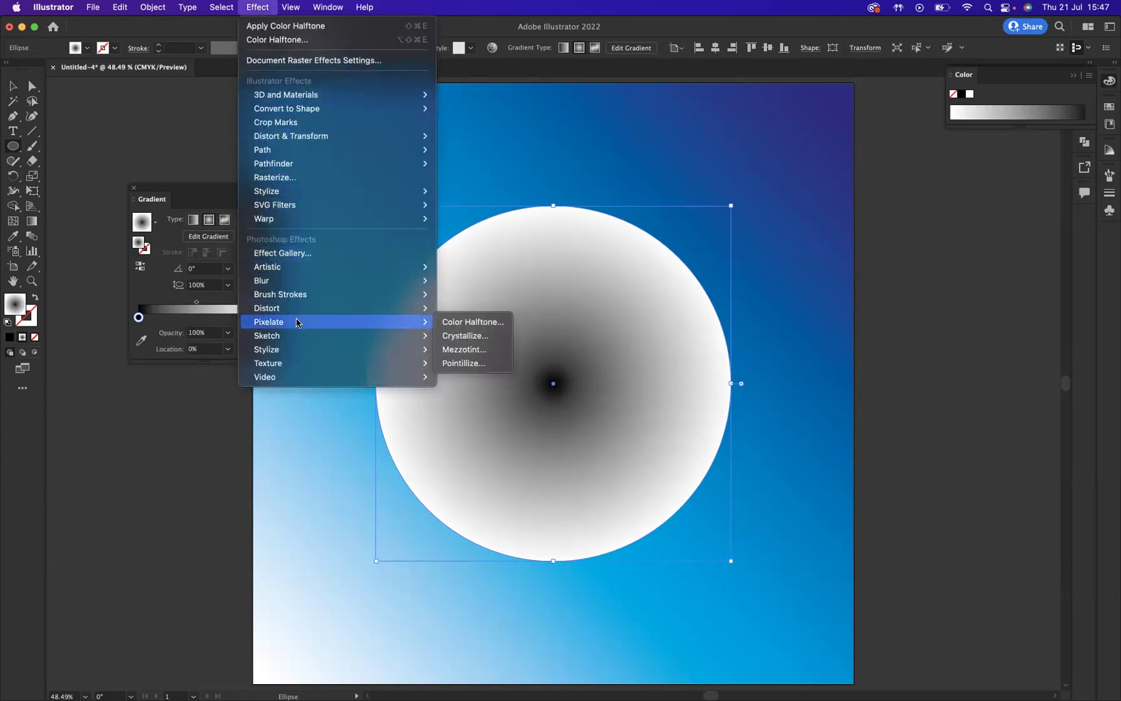
pyautogui.click(470, 323)
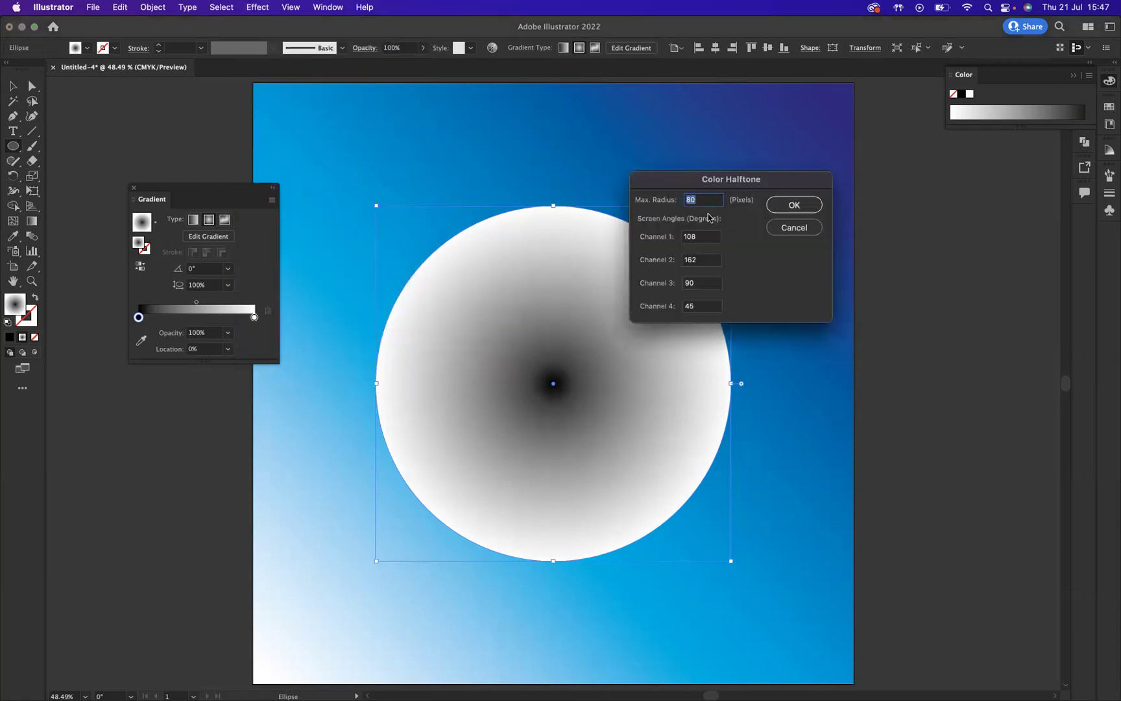
pyautogui.click(794, 206)
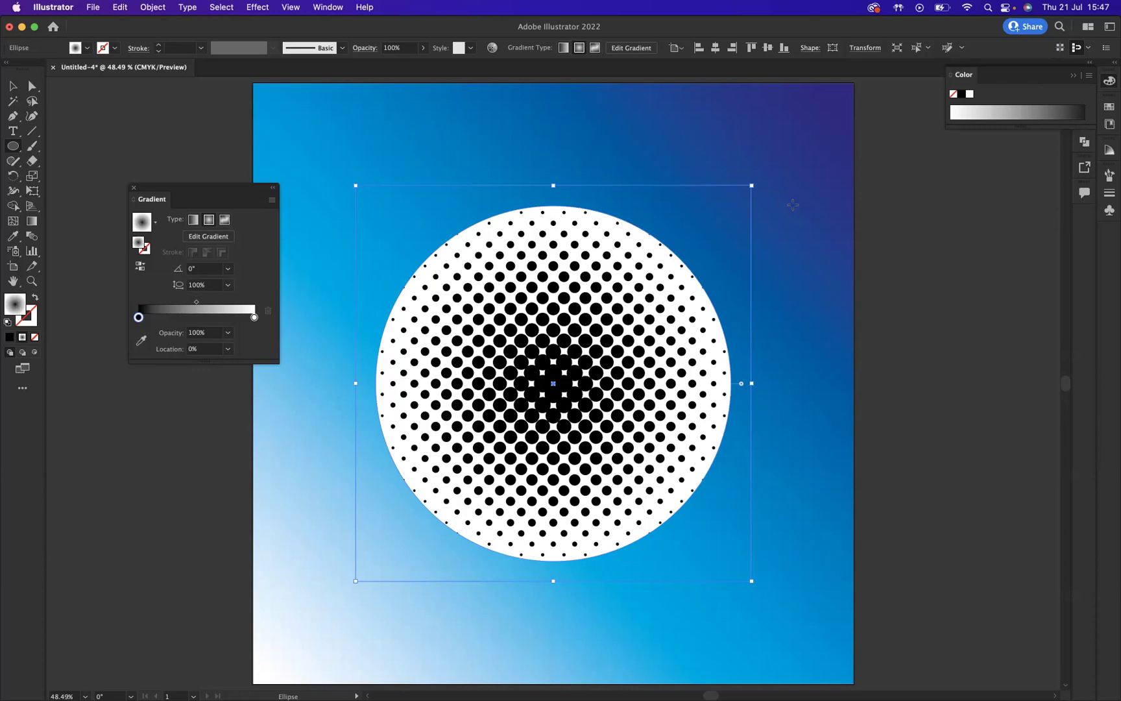
# Expand the halftone's appearance and run Image Trace on it, accepting the slow-trace warning
pyautogui.click(154, 9)
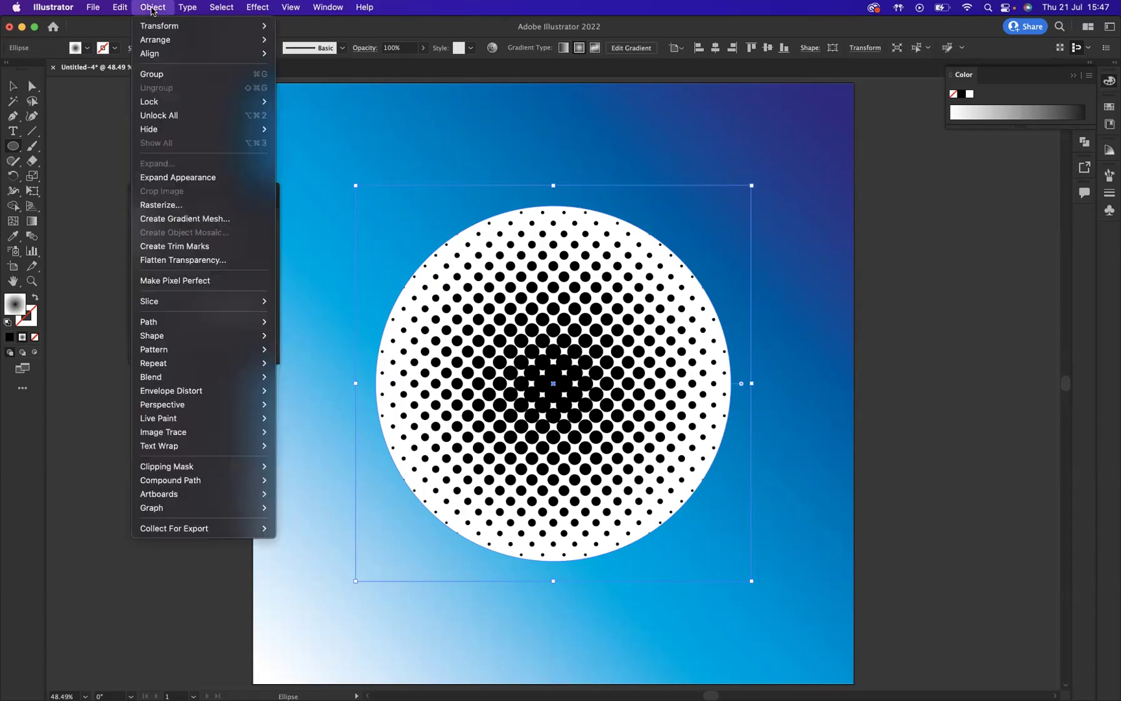
pyautogui.click(198, 179)
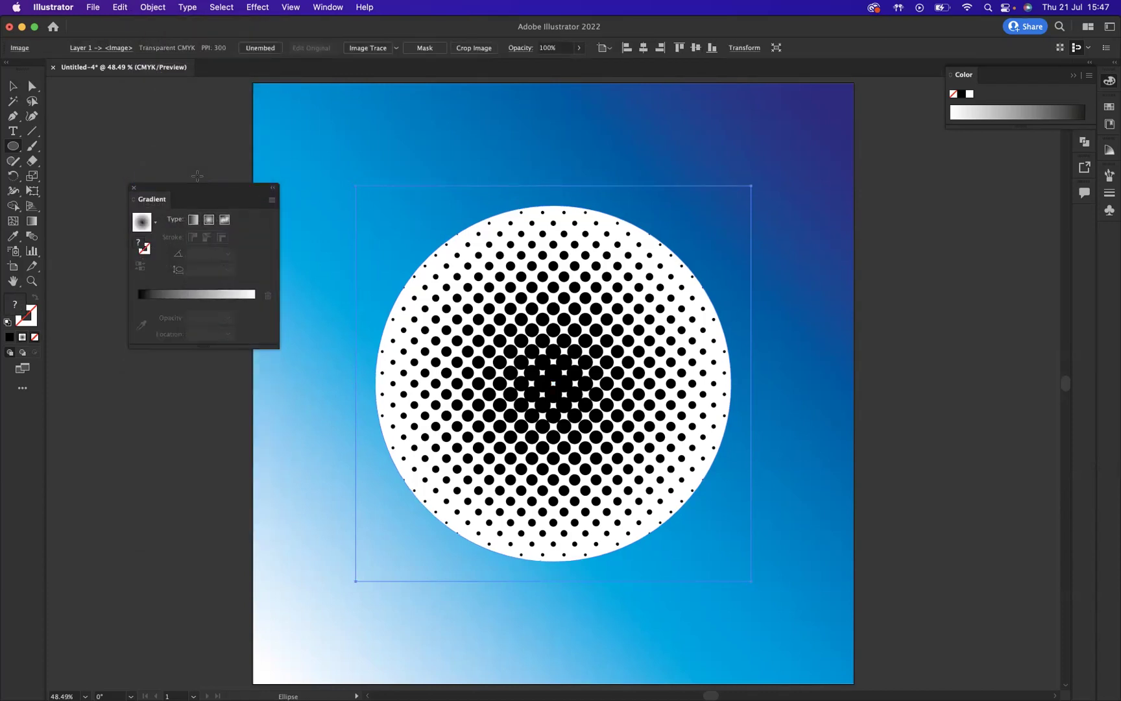
pyautogui.click(367, 49)
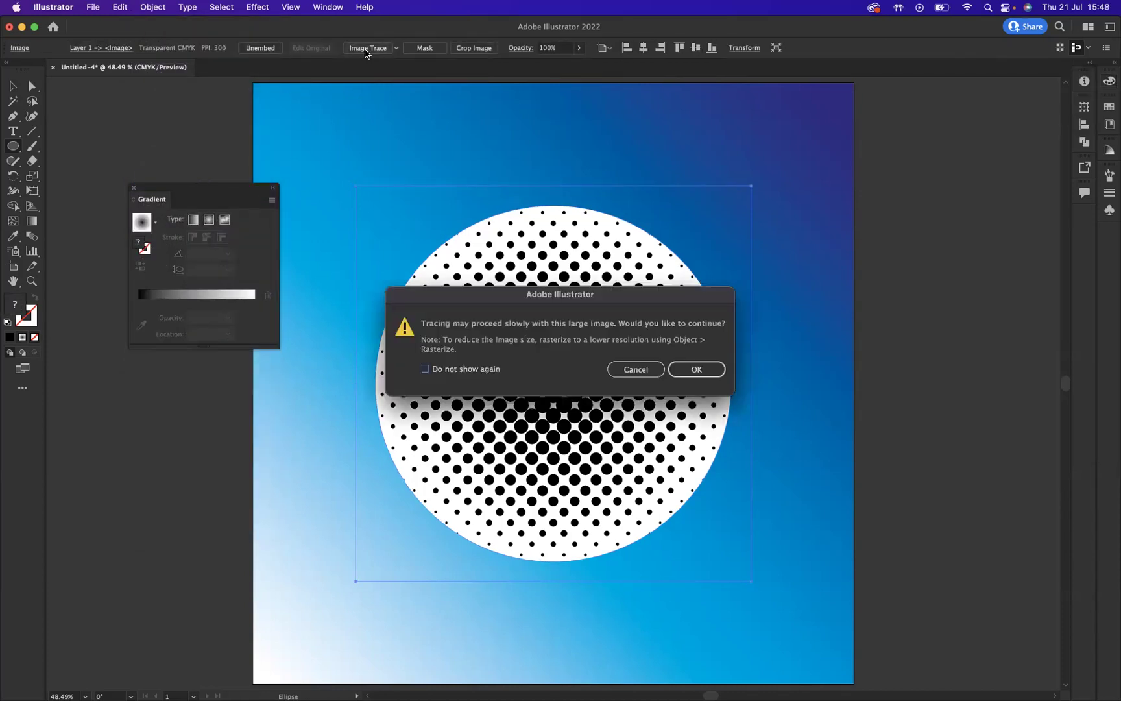
pyautogui.click(692, 370)
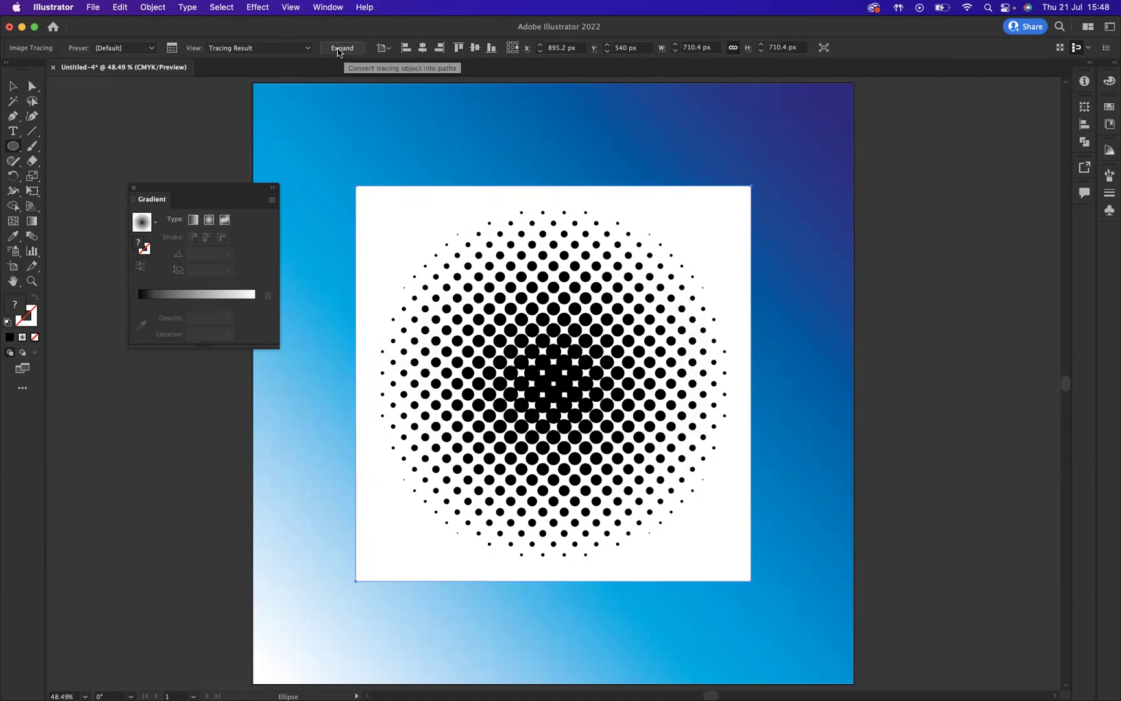
# Expand the traced result into vector paths and ungroup the shapes
pyautogui.click(337, 50)
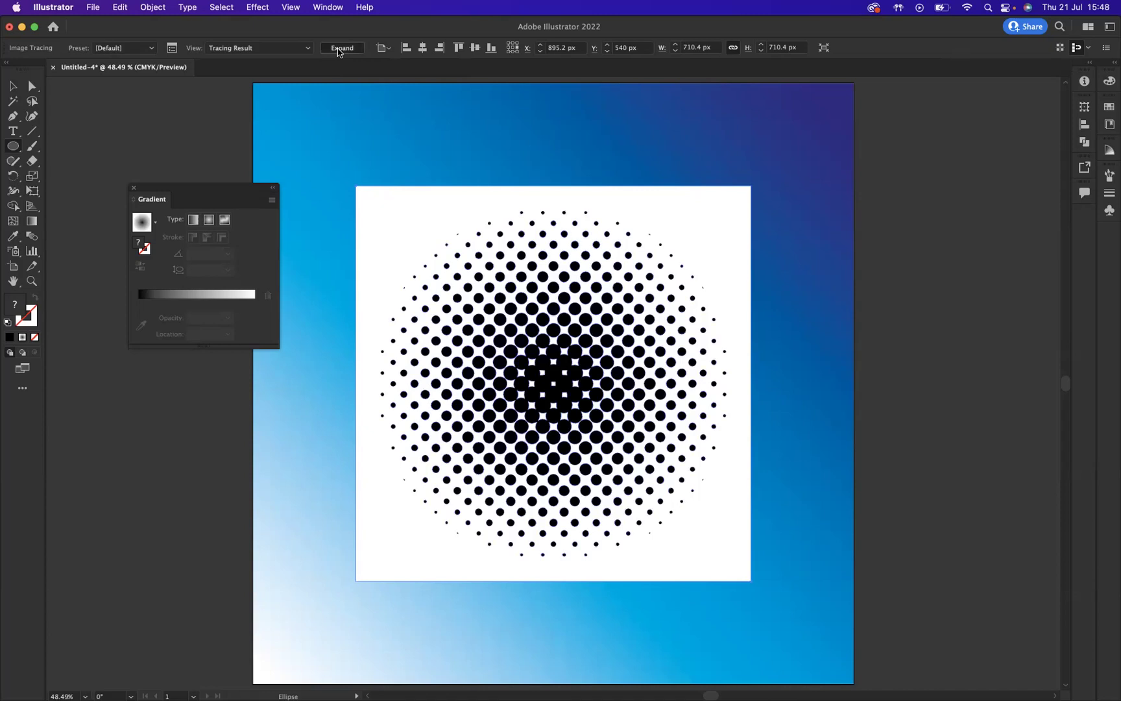
pyautogui.rightClick(399, 237)
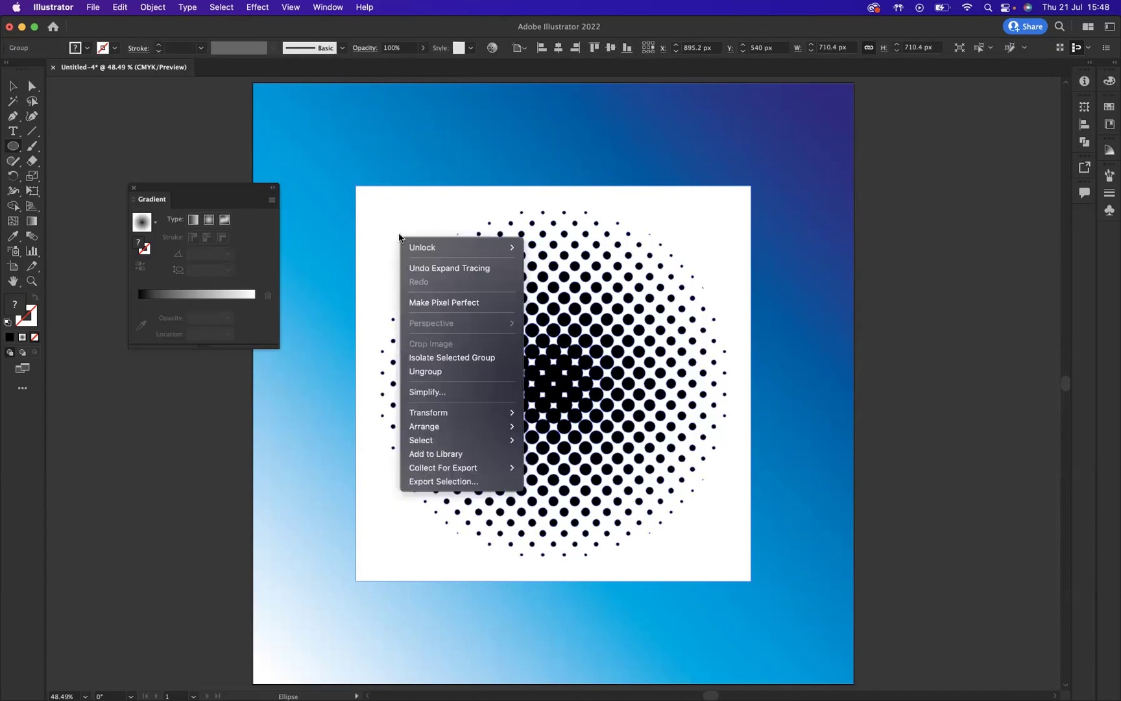
pyautogui.click(429, 372)
# Delete the white backing square and white centre shapes, leaving only the black halftone dots
pyautogui.press('v')
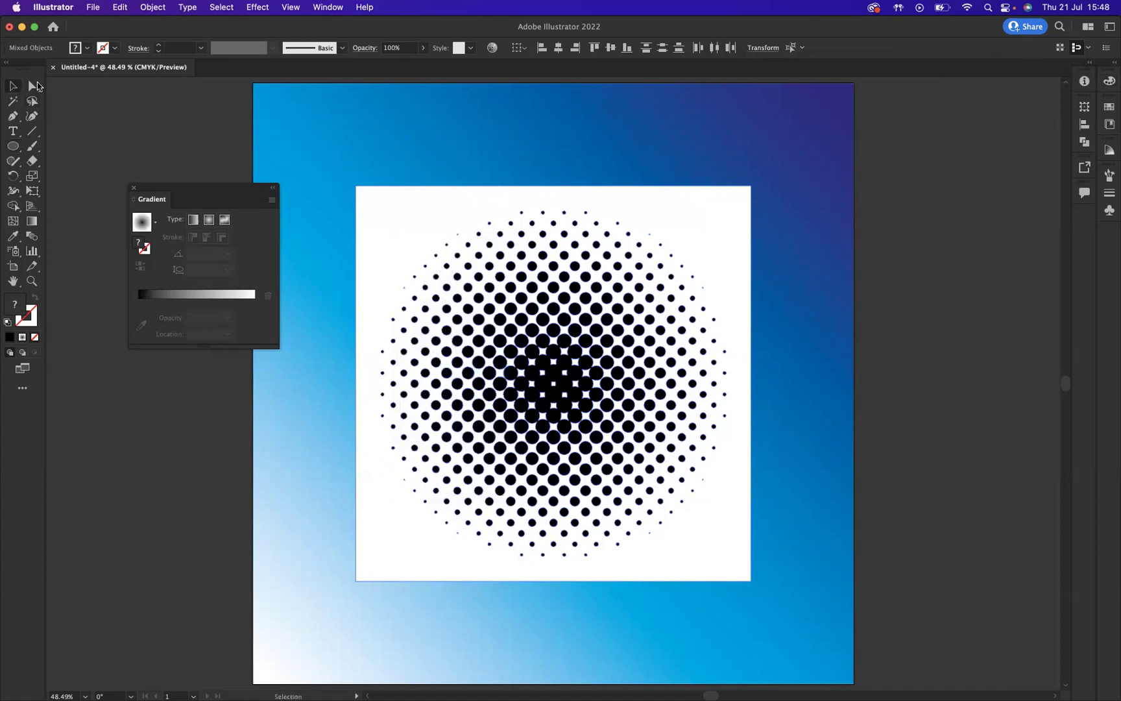
pyautogui.press('Delete')
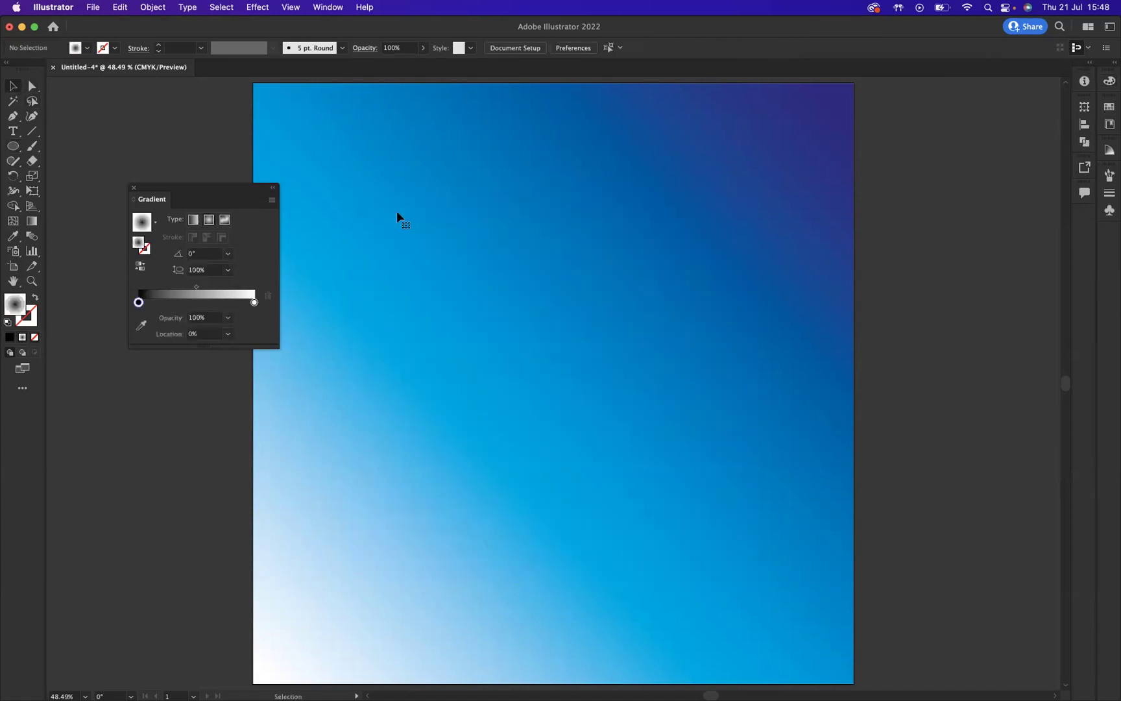
pyautogui.press('super+z')
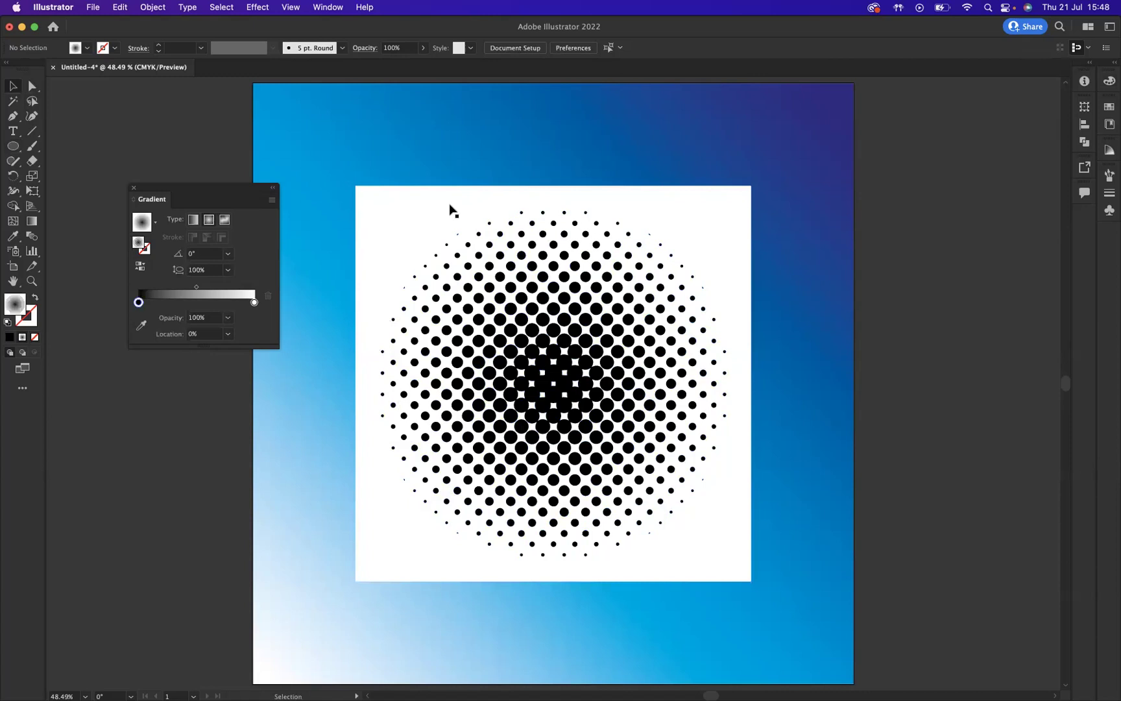
pyautogui.press('super+z')
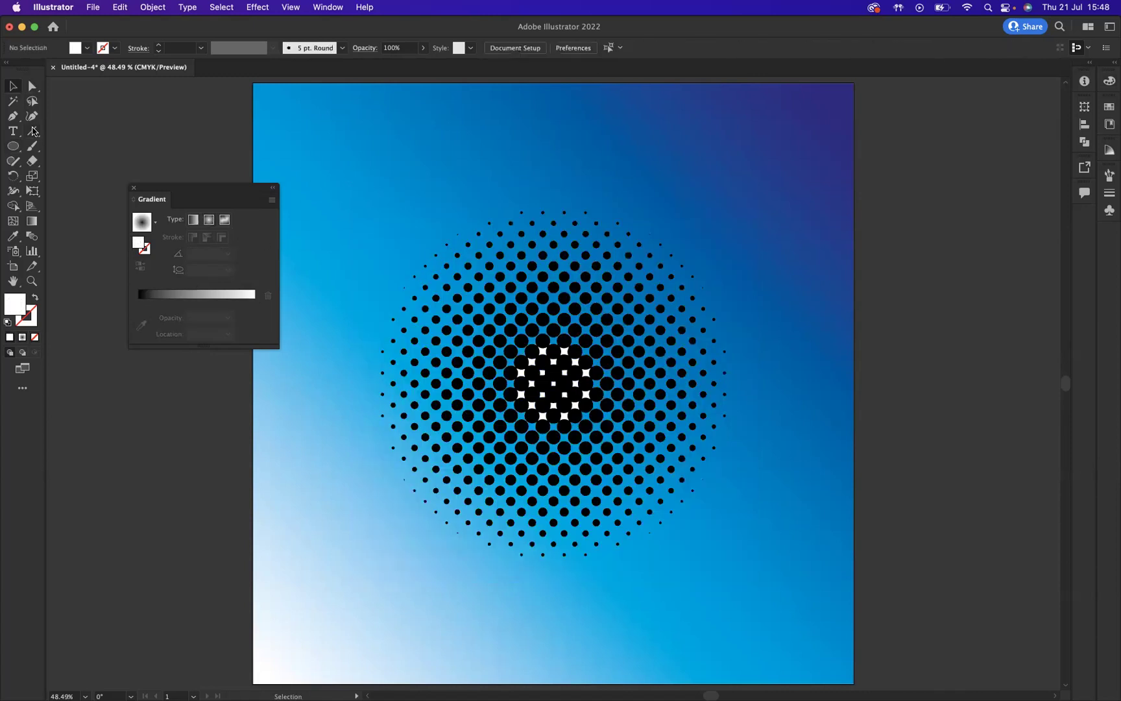
pyautogui.click(12, 102)
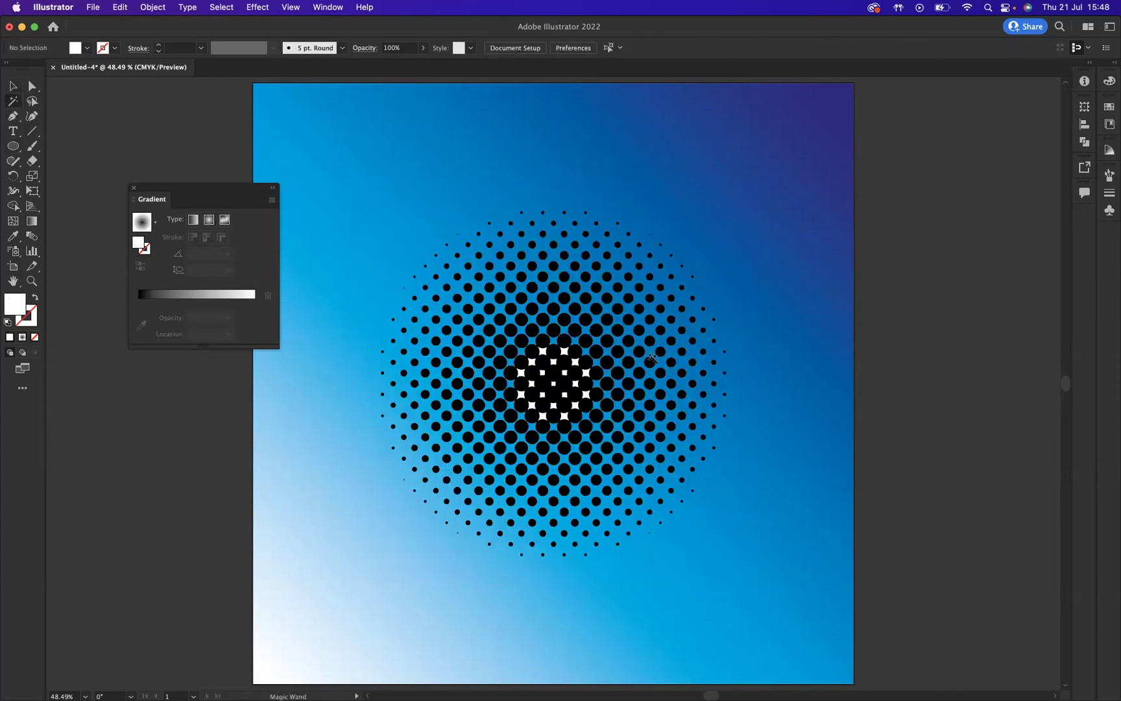
pyautogui.click(564, 350)
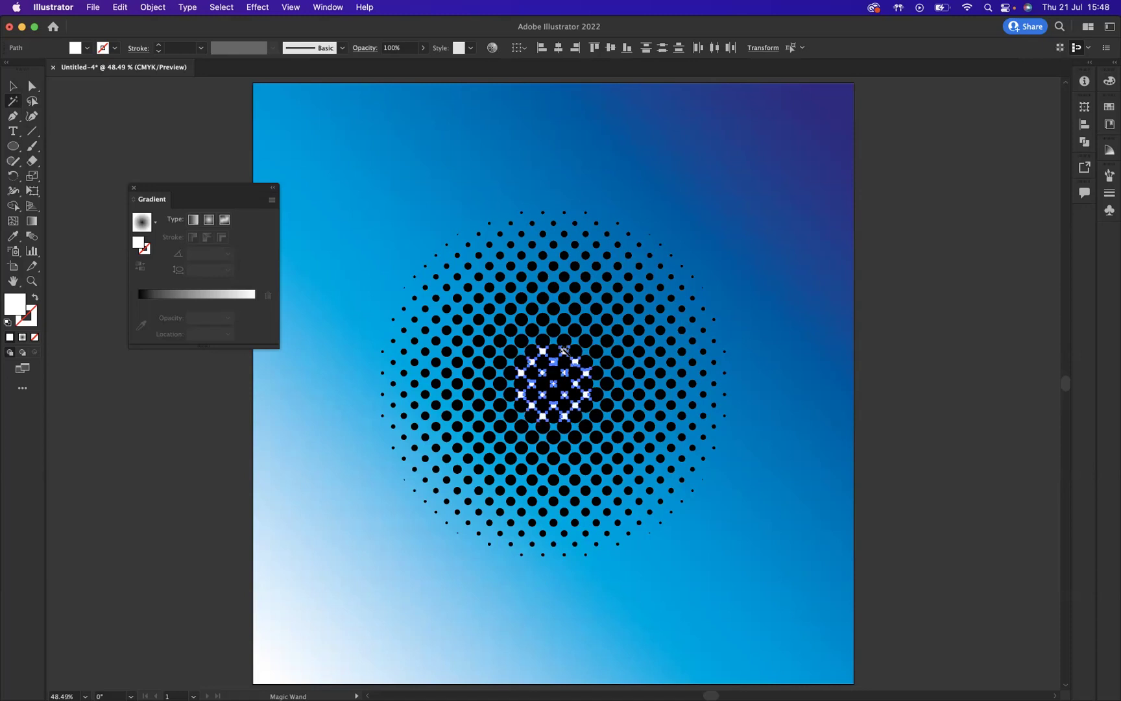
pyautogui.press('Delete')
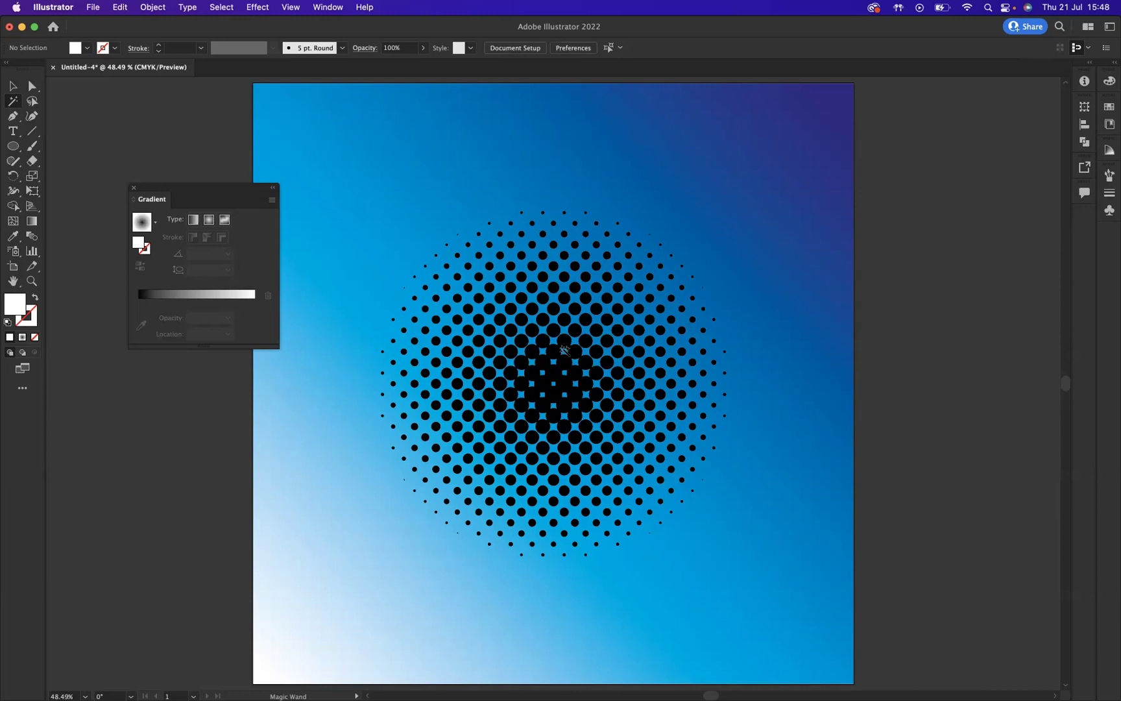
pyautogui.press('v')
# Bring up the Symbols panel and marquee-select the entire halftone dot pattern
pyautogui.click(330, 8)
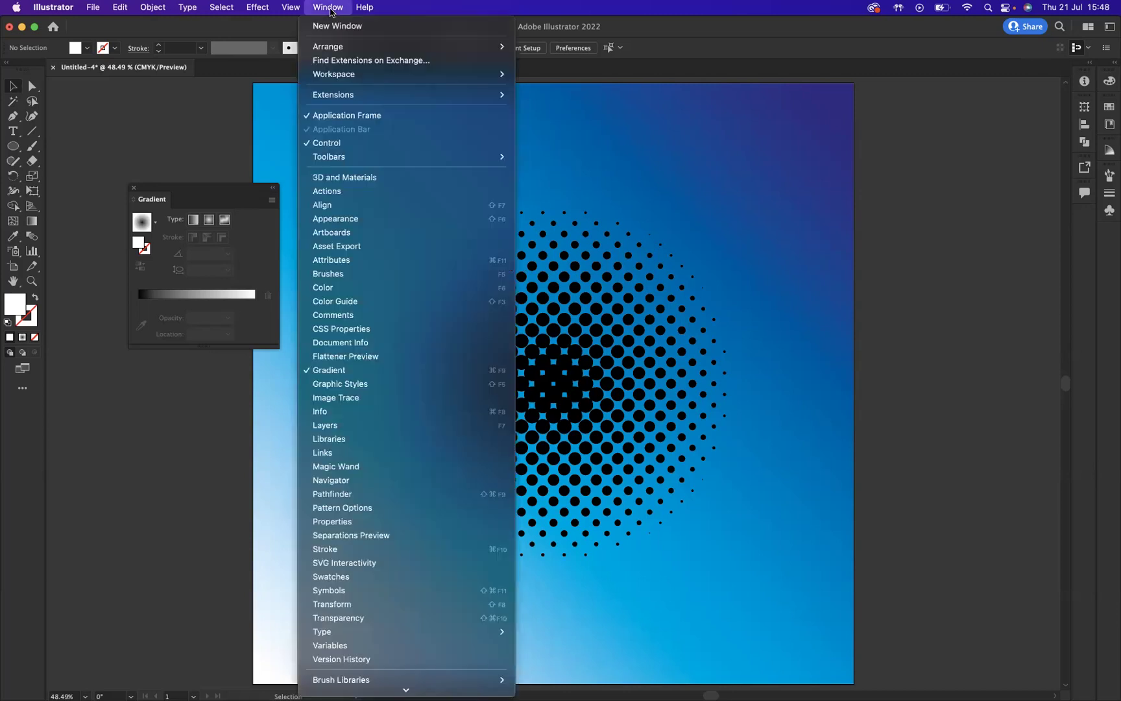
pyautogui.click(359, 592)
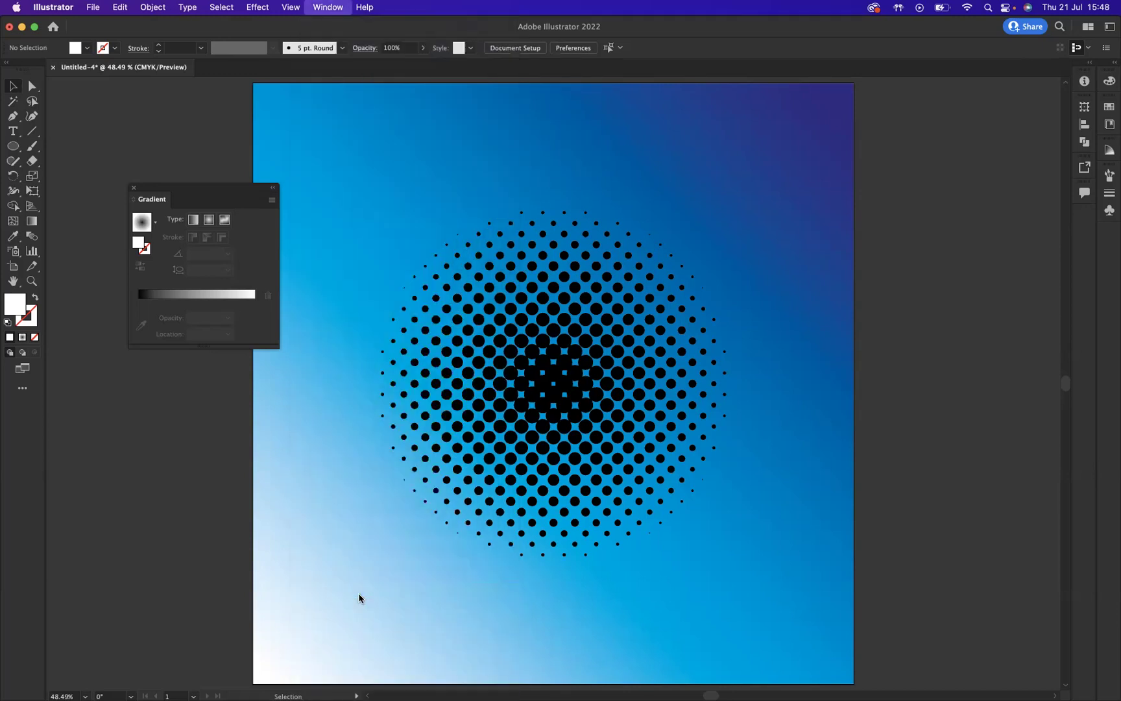
pyautogui.click(383, 194)
pyautogui.moveTo(765, 611); pyautogui.dragTo(688, 494)
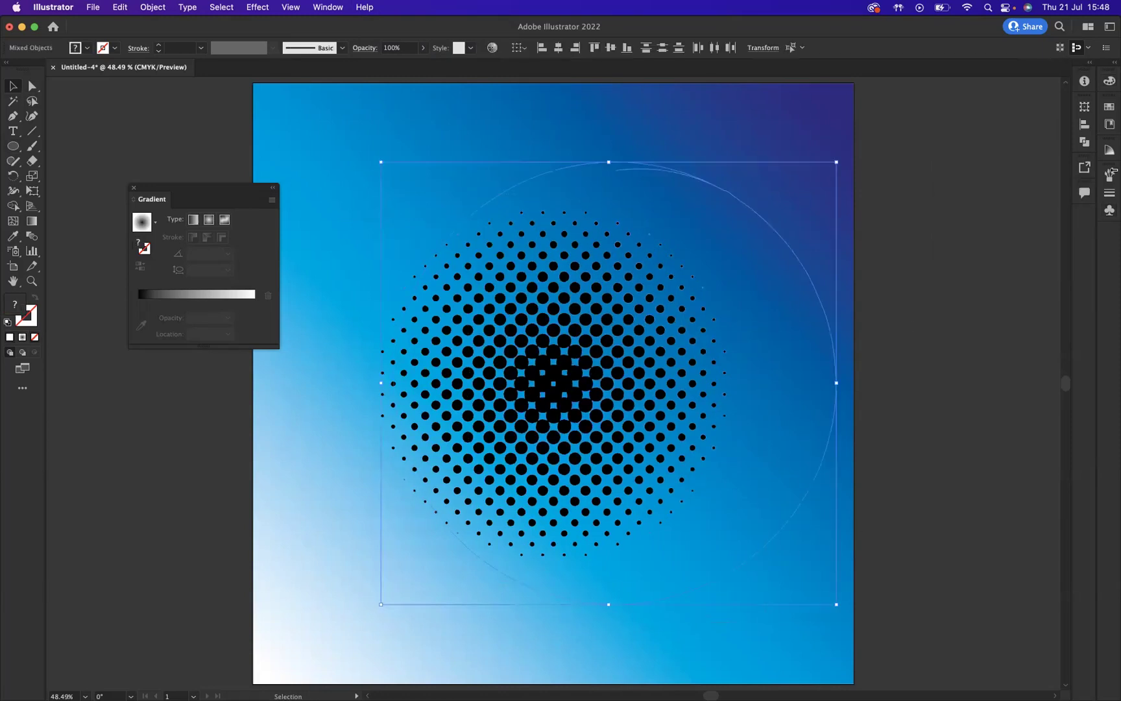
pyautogui.click(869, 216)
pyautogui.moveTo(757, 280); pyautogui.dragTo(758, 281)
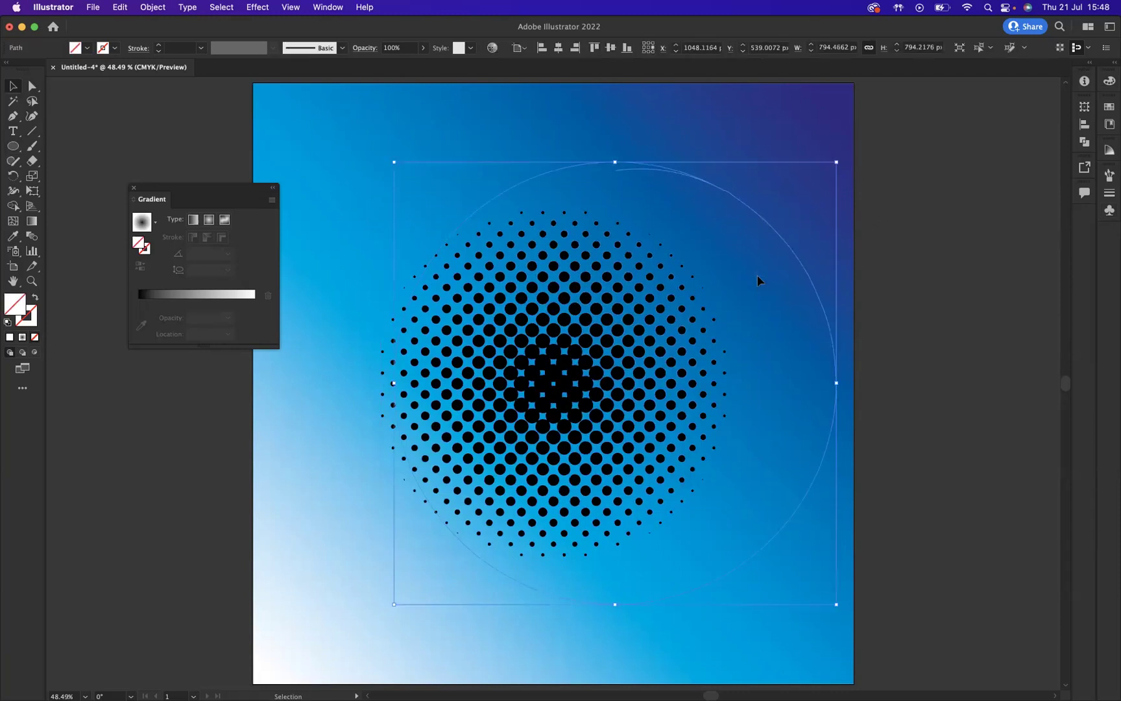
pyautogui.click(758, 280)
pyautogui.press('/')
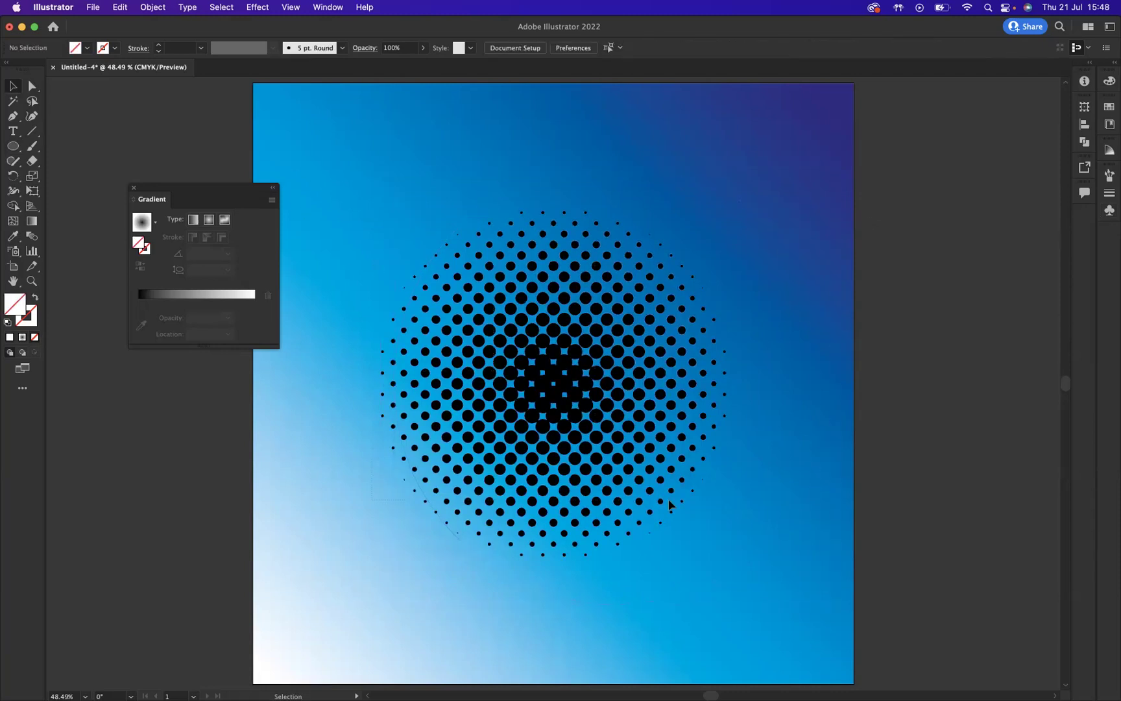
pyautogui.moveTo(372, 266); pyautogui.dragTo(447, 315)
pyautogui.moveTo(372, 190); pyautogui.dragTo(786, 605)
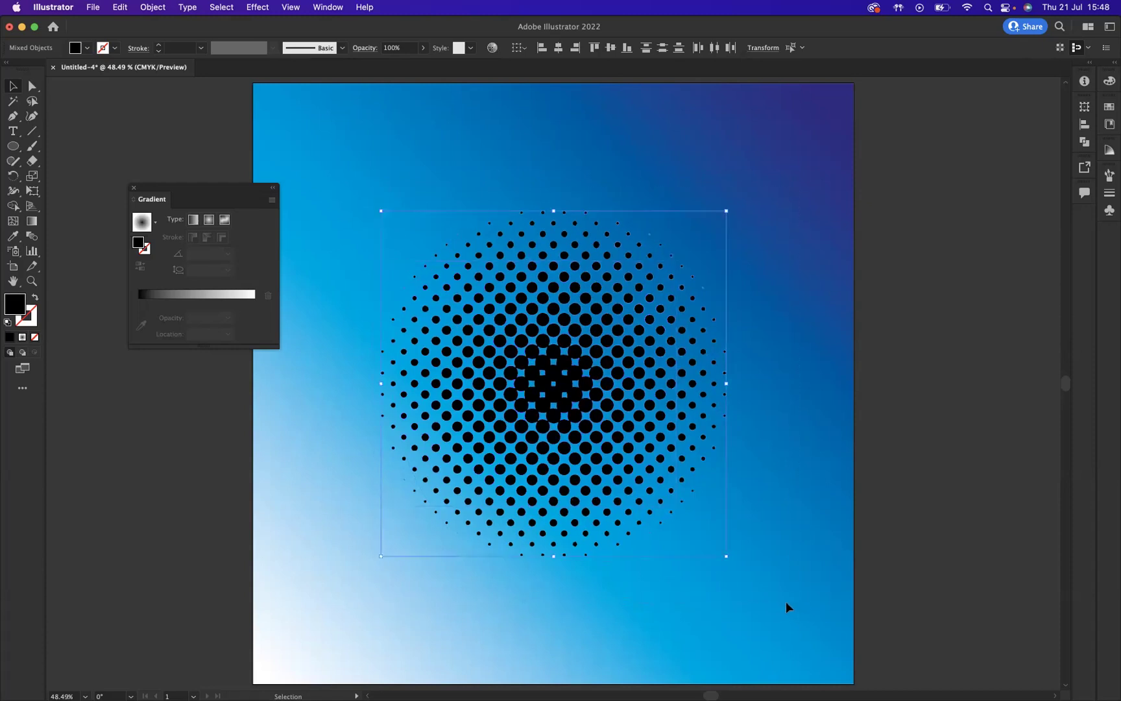
# Save the selected dots as a new symbol named 'halftone' in the Symbols panel
pyautogui.click(1111, 213)
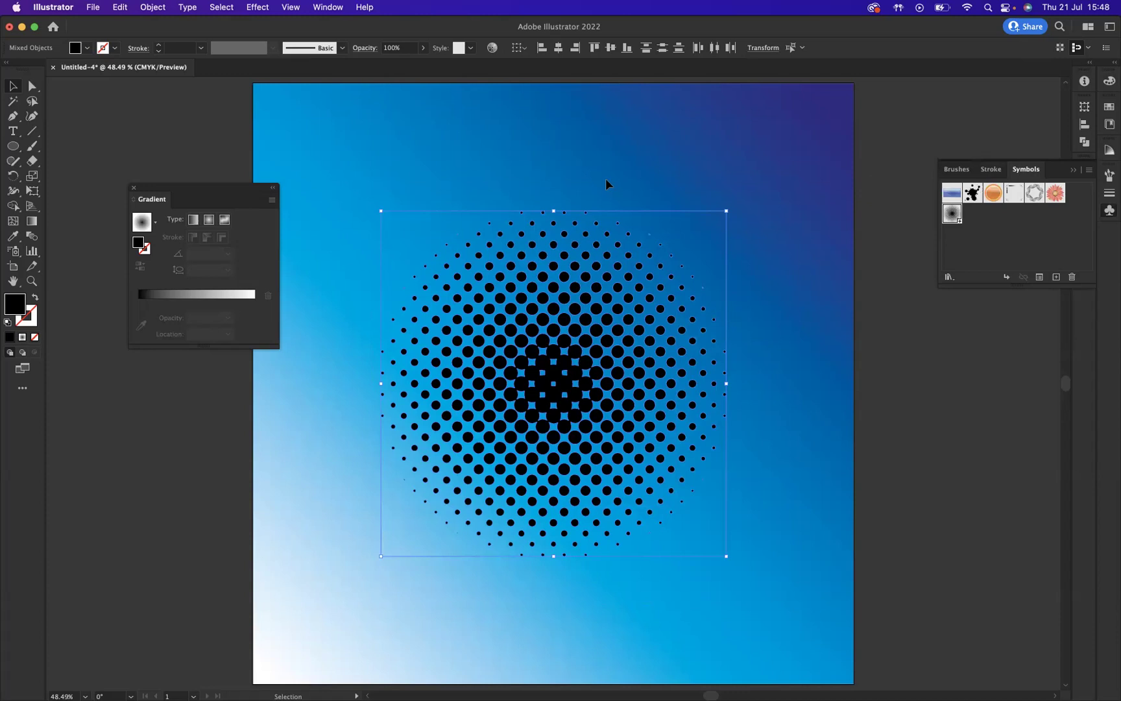
pyautogui.click(1056, 278)
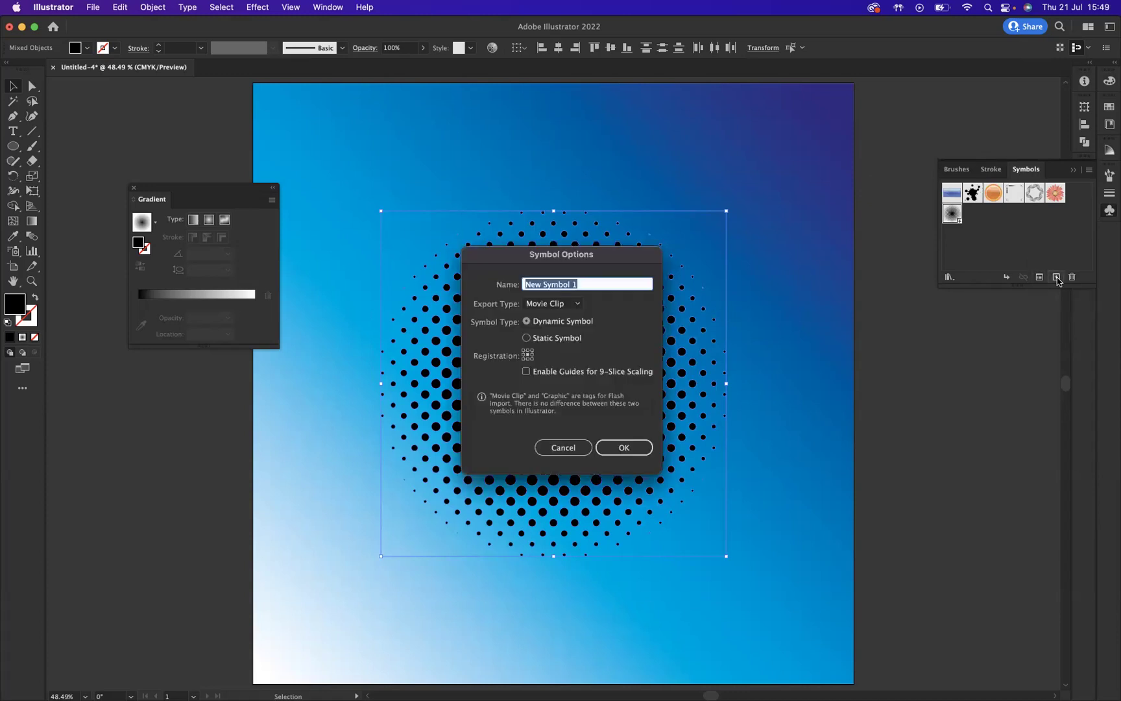
pyautogui.press('BackSpace')
pyautogui.write('halftonr')
pyautogui.press('BackSpace')
pyautogui.write('e')
pyautogui.click(631, 451)
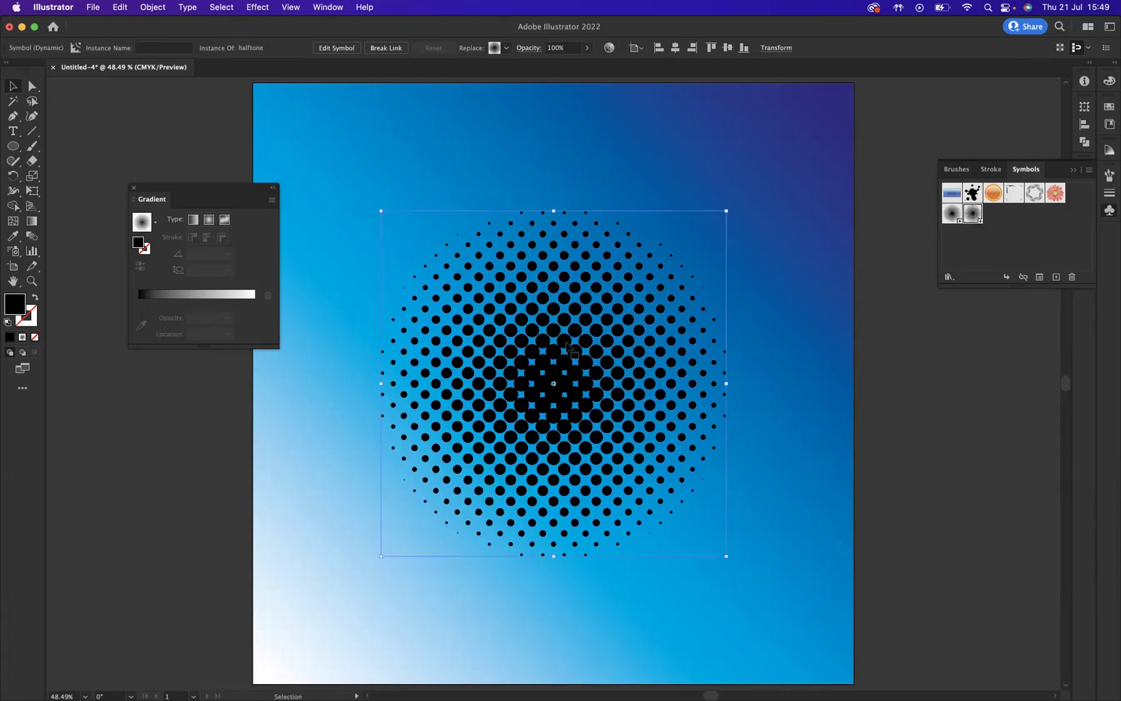
# Delete the halftone instance and draw a 698 × 698 px black circle near the artboard centre
pyautogui.press('Delete')
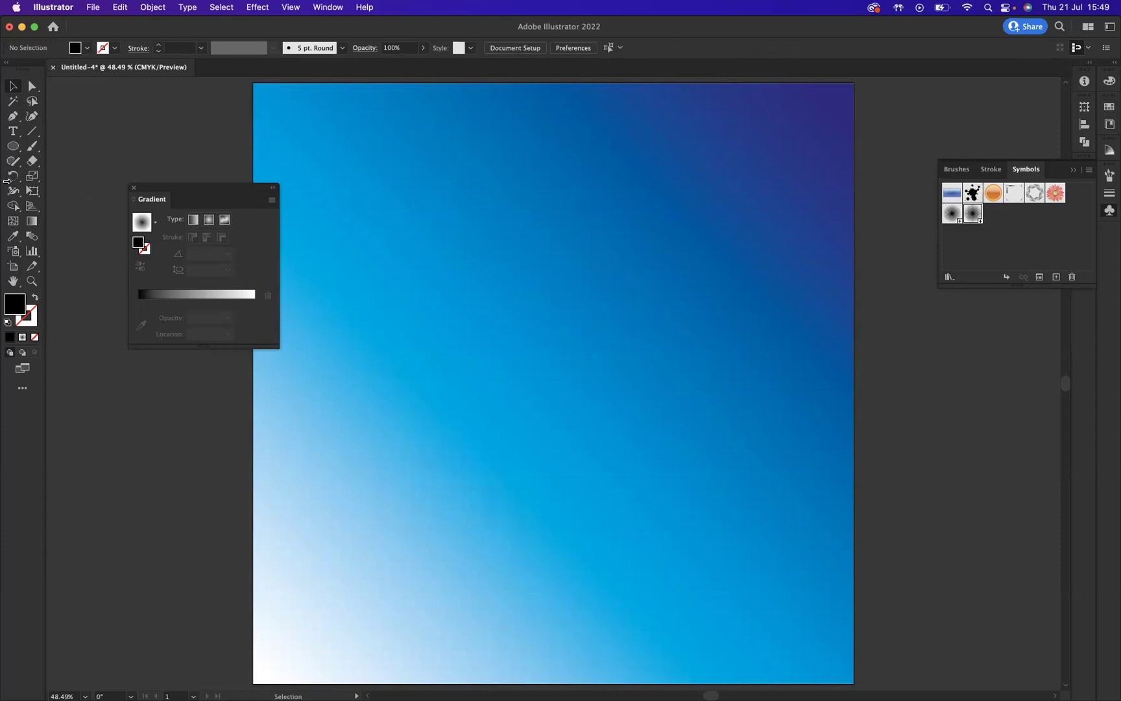
pyautogui.click(14, 147)
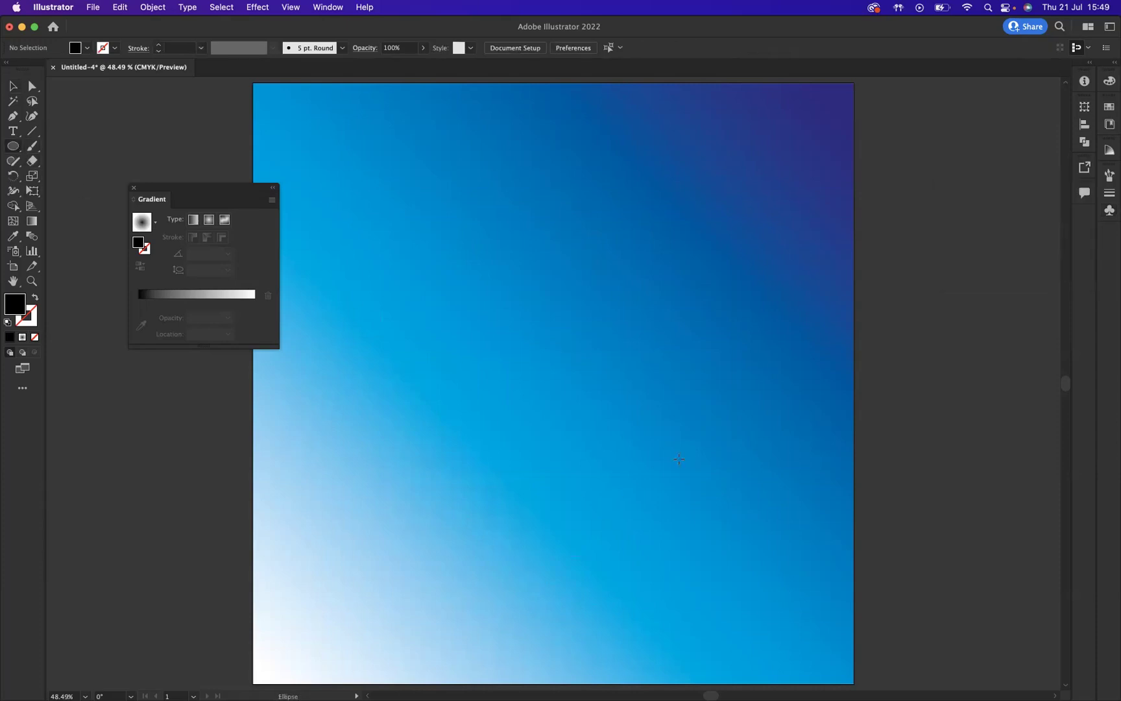
pyautogui.moveTo(567, 367); pyautogui.dragTo(760, 522)
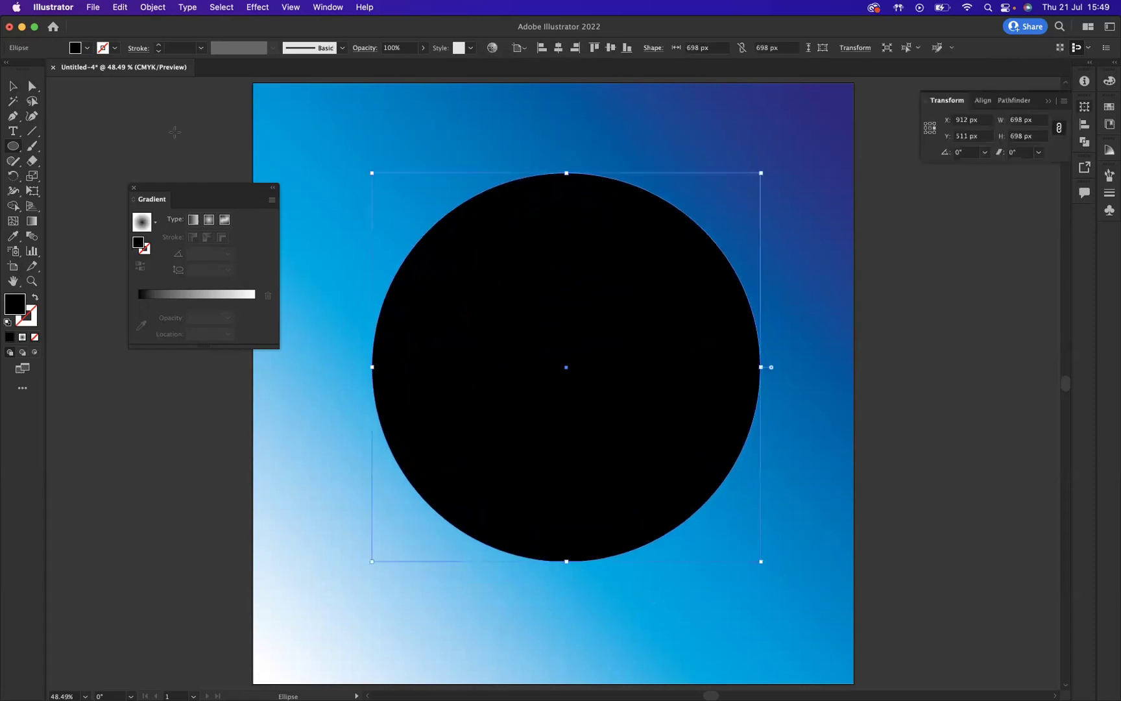
pyautogui.click(13, 86)
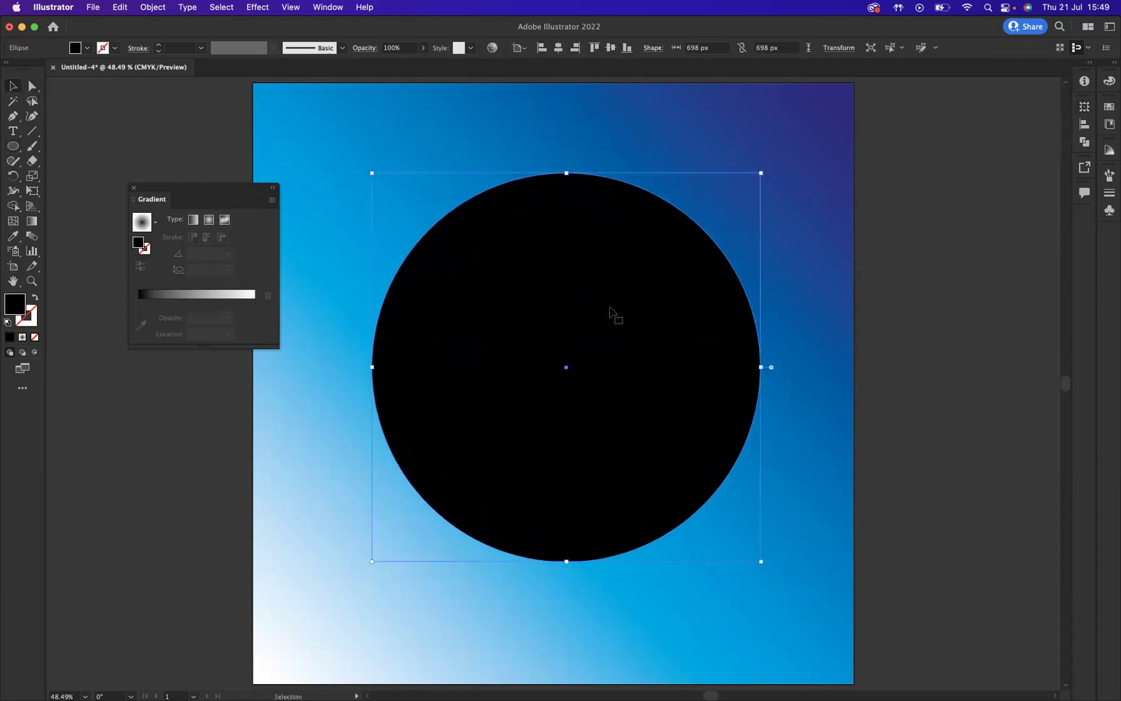
# Centre the black circle horizontally and vertically on the artboard
pyautogui.moveTo(610, 312); pyautogui.dragTo(605, 321)
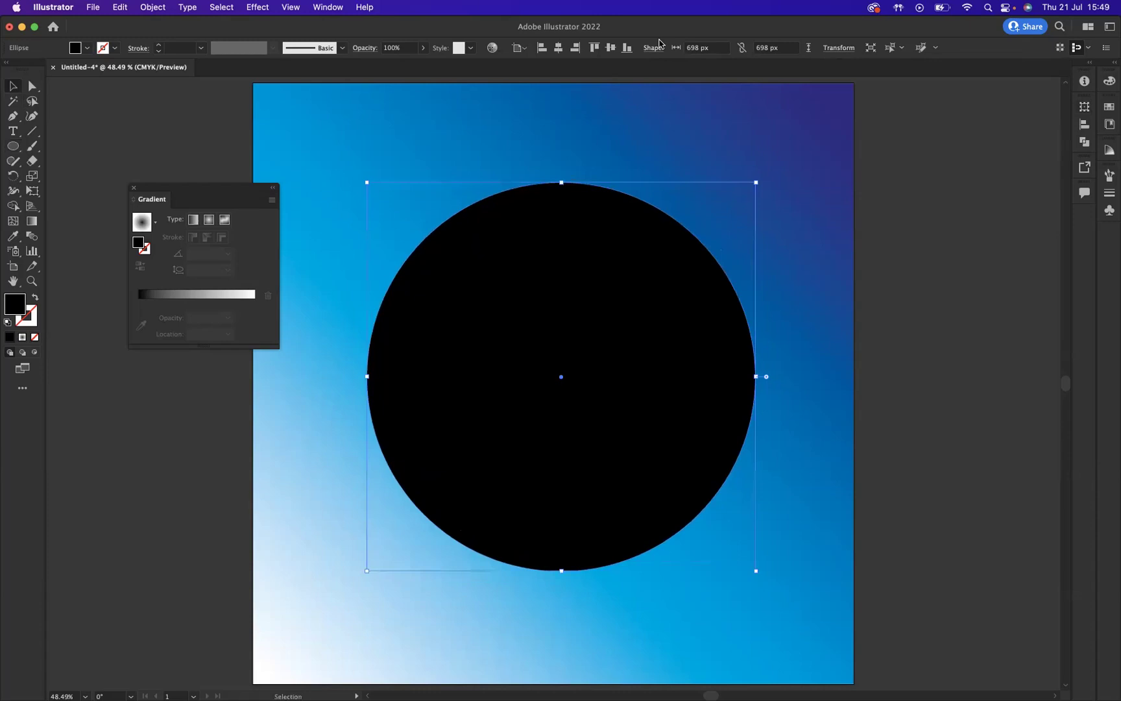
pyautogui.click(558, 48)
pyautogui.click(610, 48)
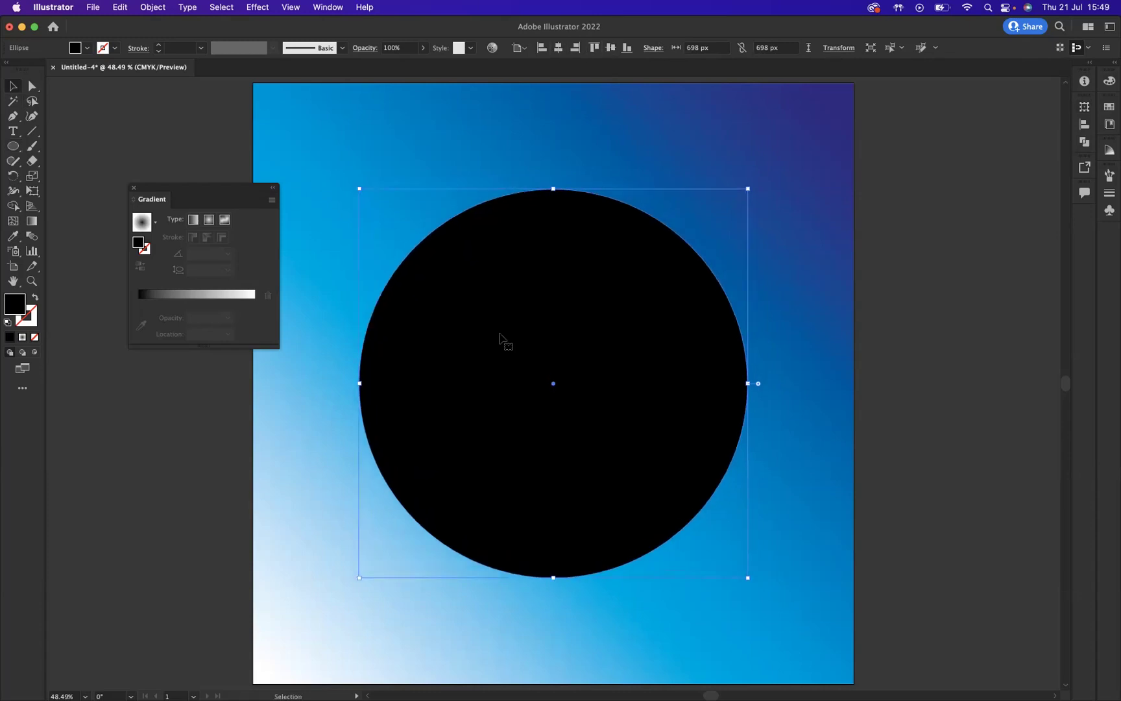
# Delete the circle's left anchor point and fill the remaining 349 × 698 px half-circle white
pyautogui.click(31, 86)
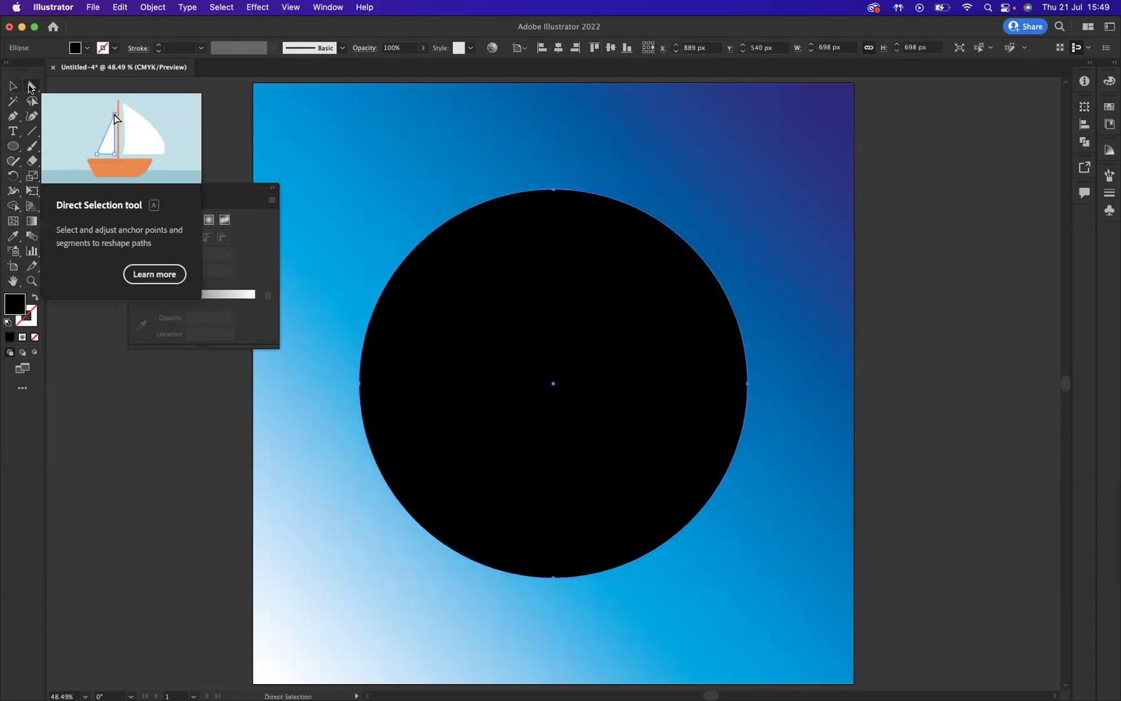
pyautogui.moveTo(333, 339); pyautogui.dragTo(408, 436)
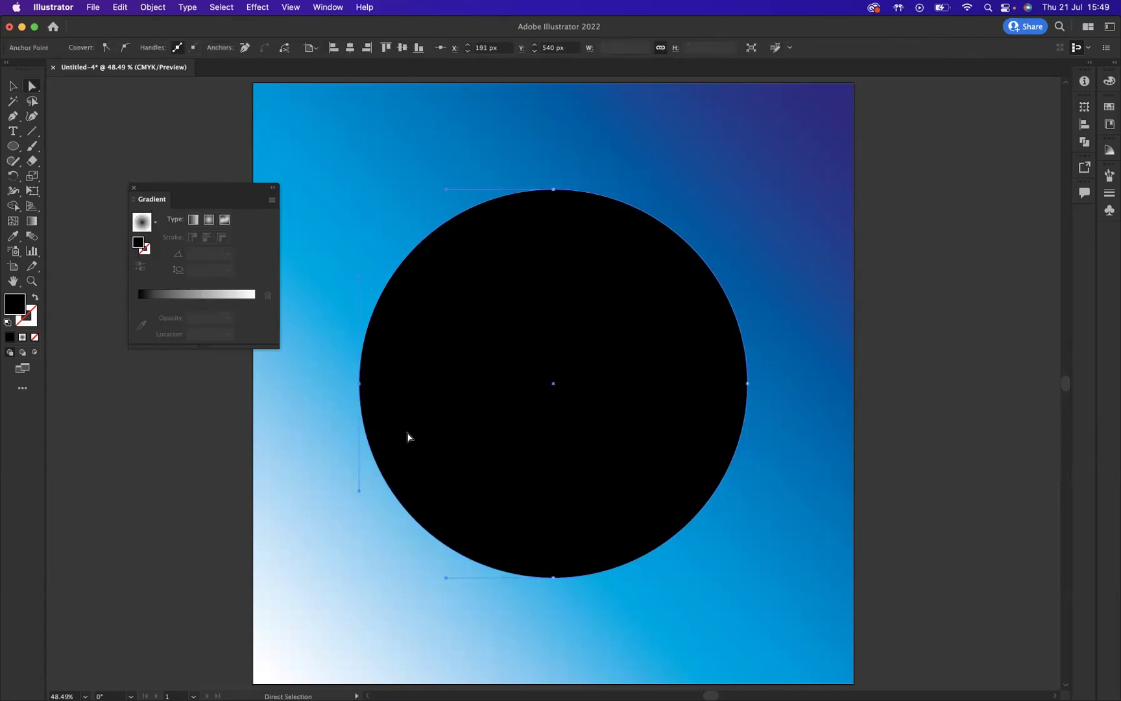
pyautogui.press('Delete')
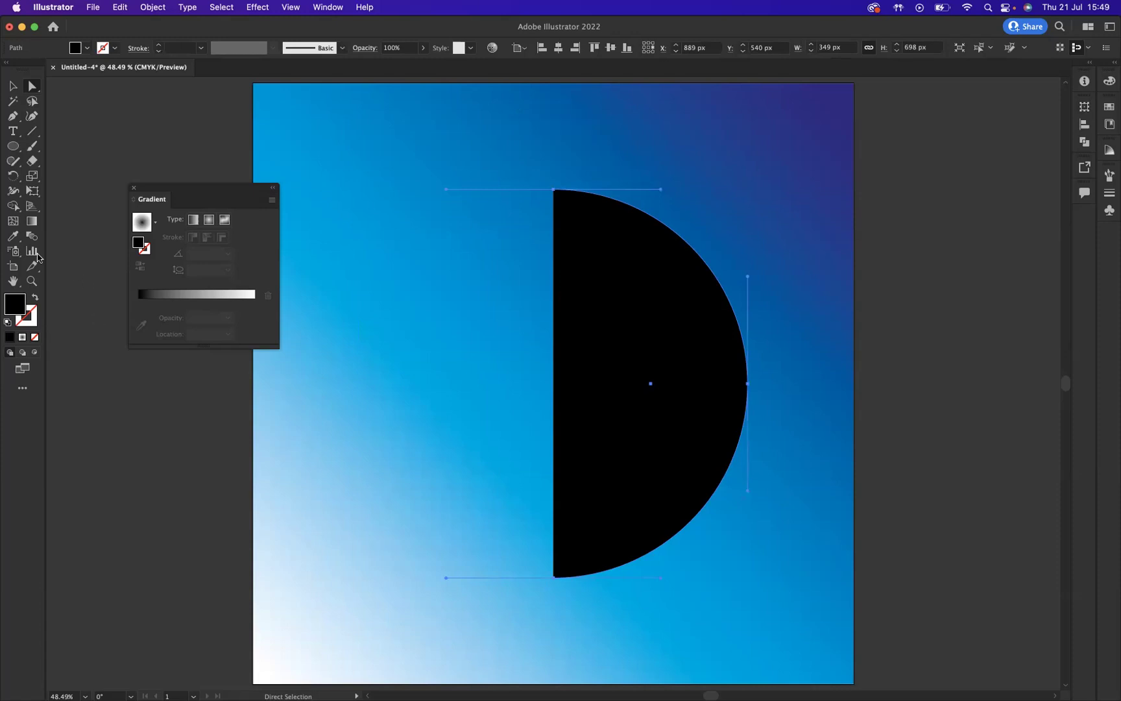
pyautogui.click(86, 50)
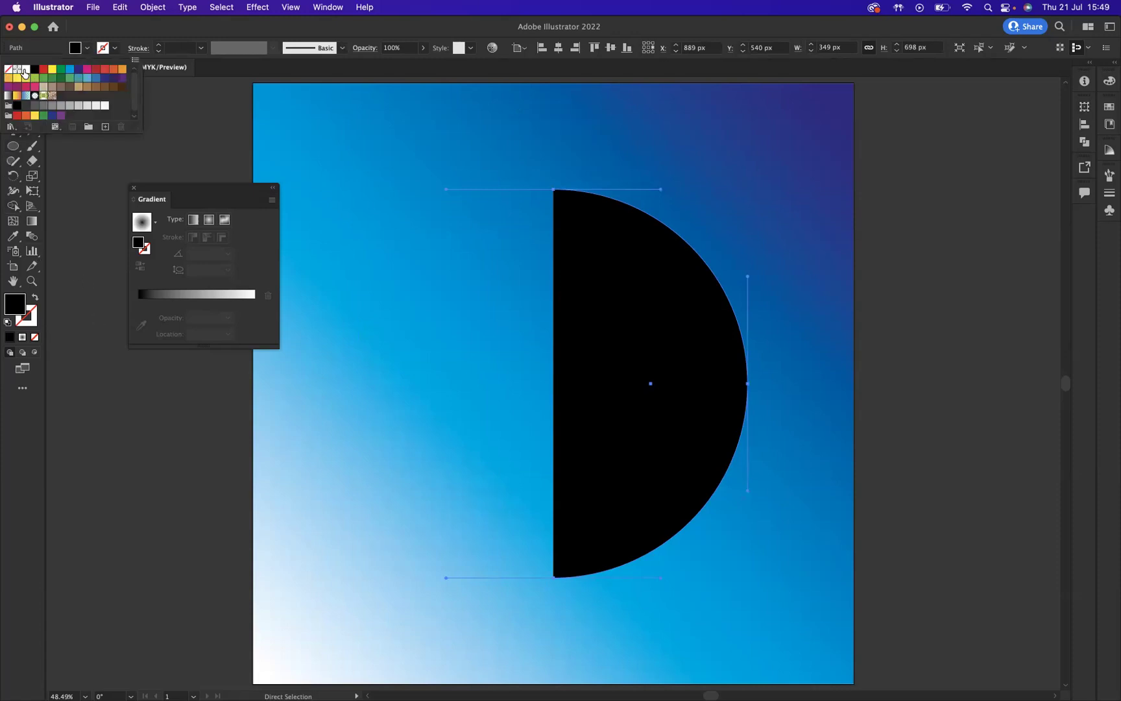
pyautogui.click(26, 70)
pyautogui.click(172, 154)
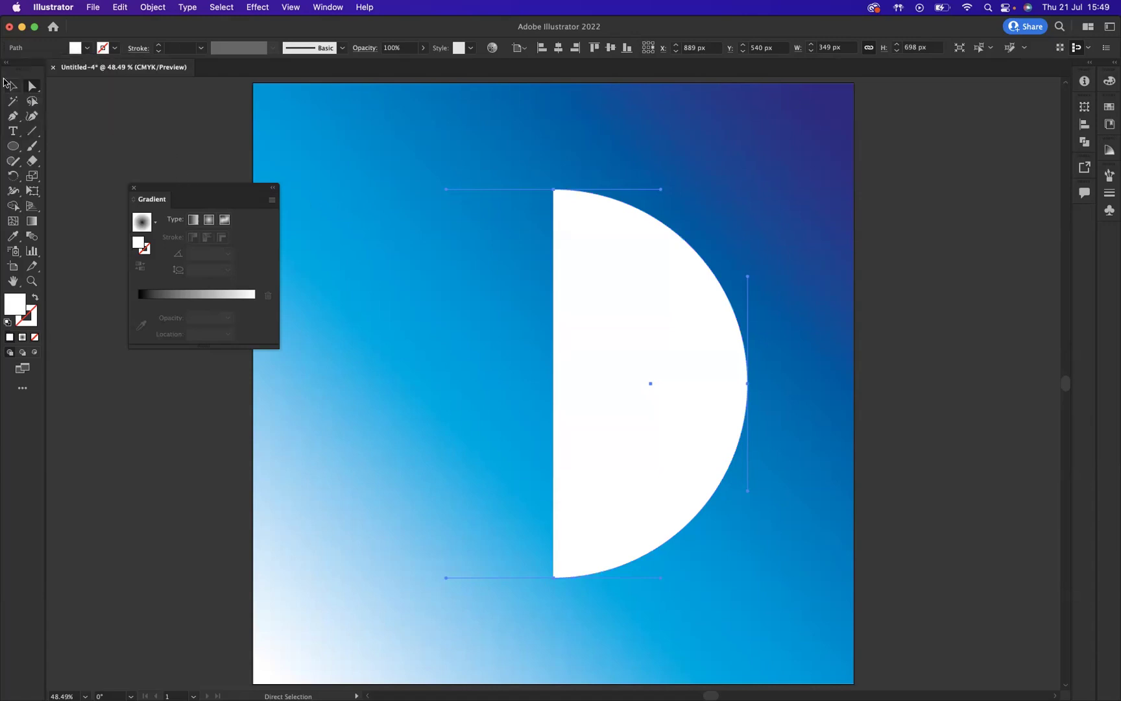
pyautogui.click(13, 85)
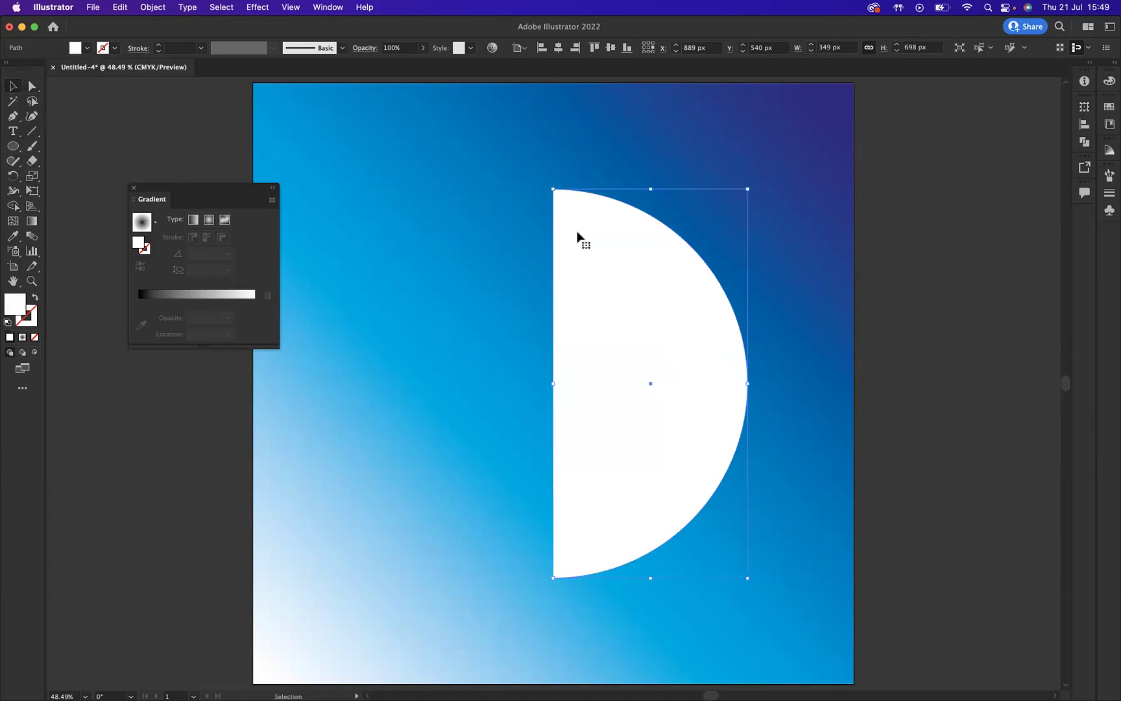
# Apply Effect > 3D and Materials > 3D (Classic) > Revolve (Classic) to the white half-disc
pyautogui.click(262, 8)
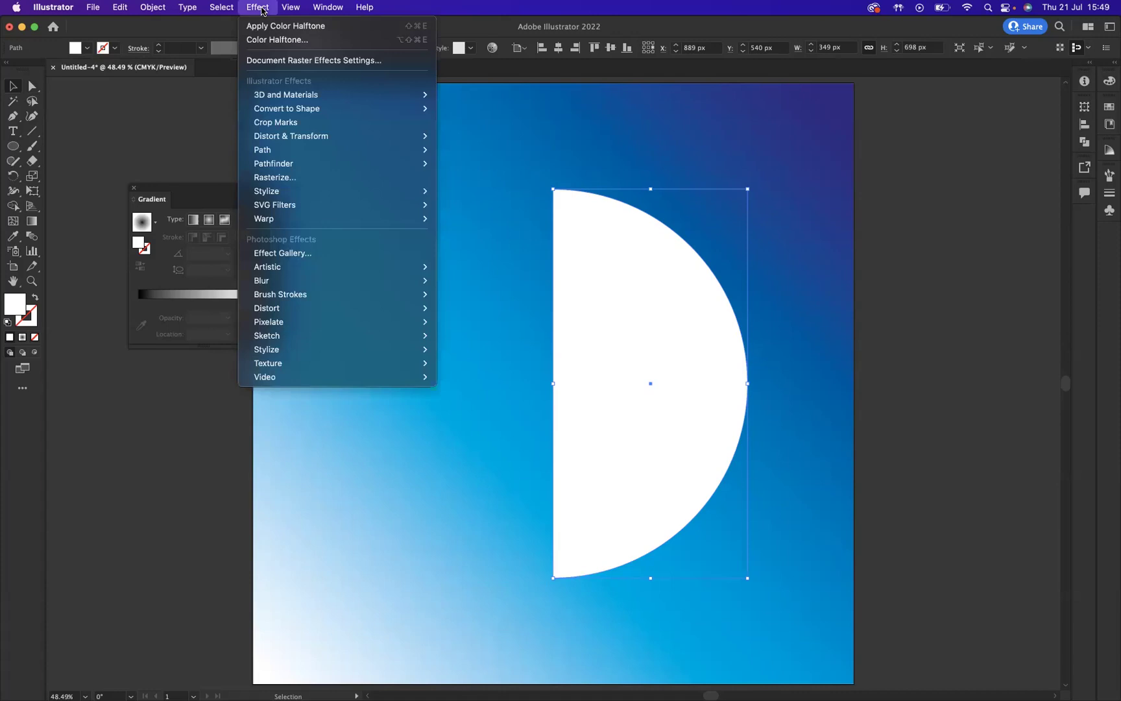
pyautogui.moveTo(276, 102)
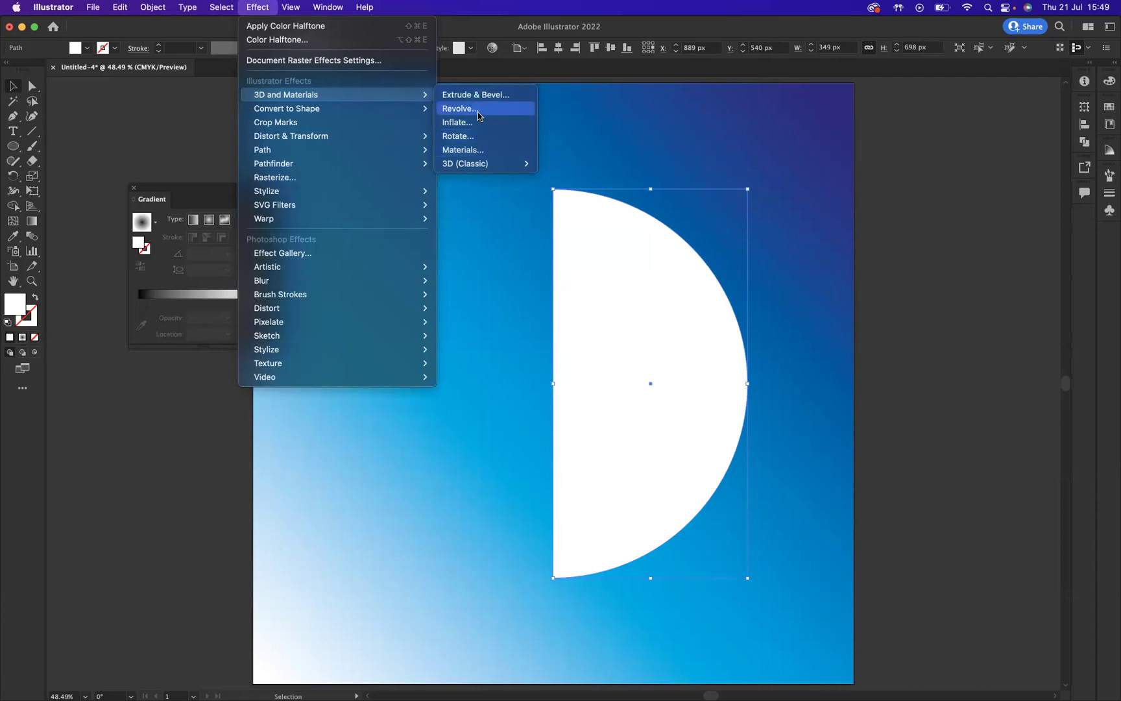
pyautogui.moveTo(479, 163)
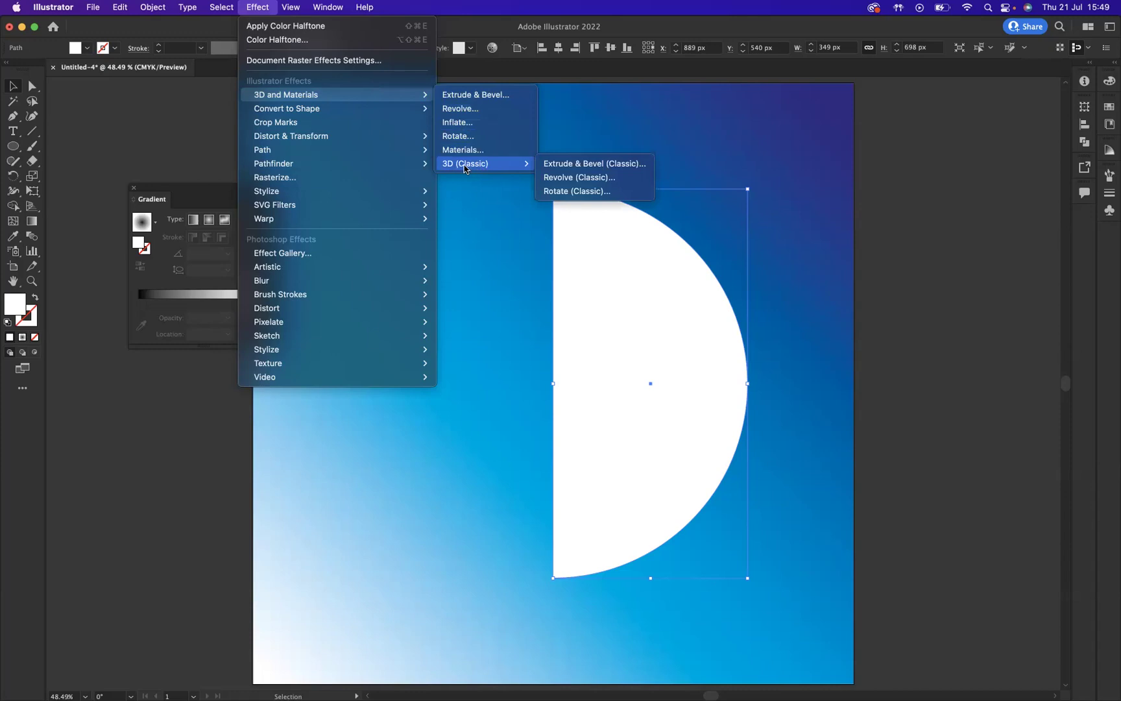
pyautogui.click(554, 180)
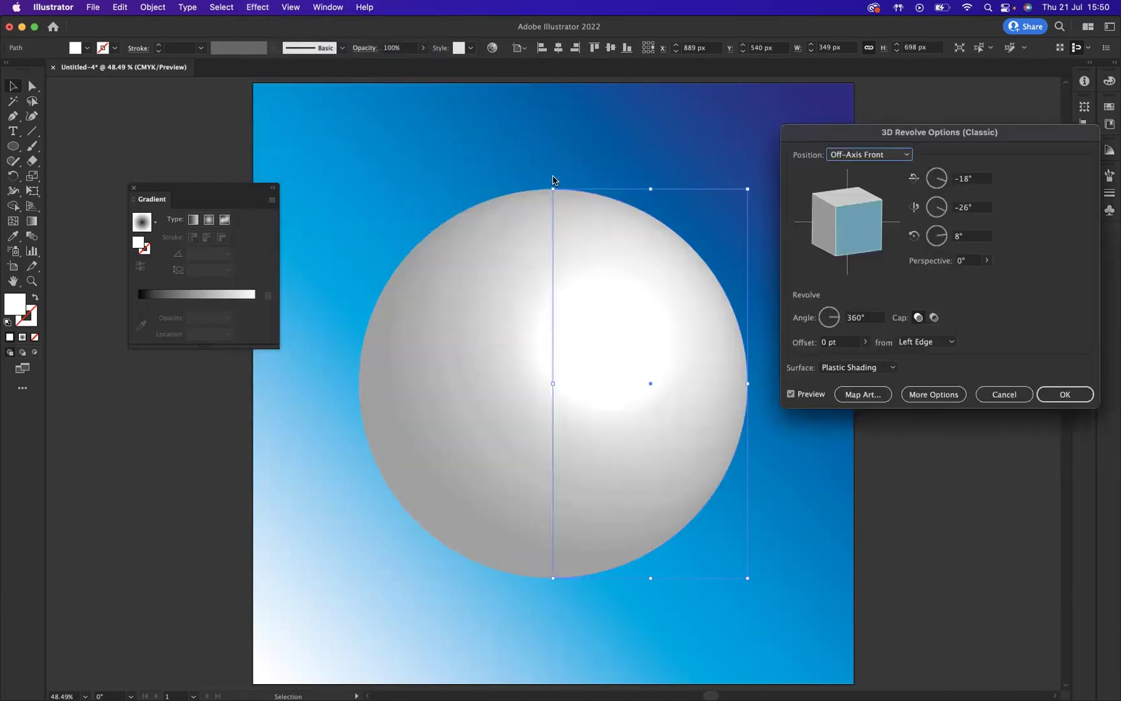
# Open Map Art, hide the shaded geometry, and pick the halftone symbol for the sphere surface
pyautogui.click(866, 401)
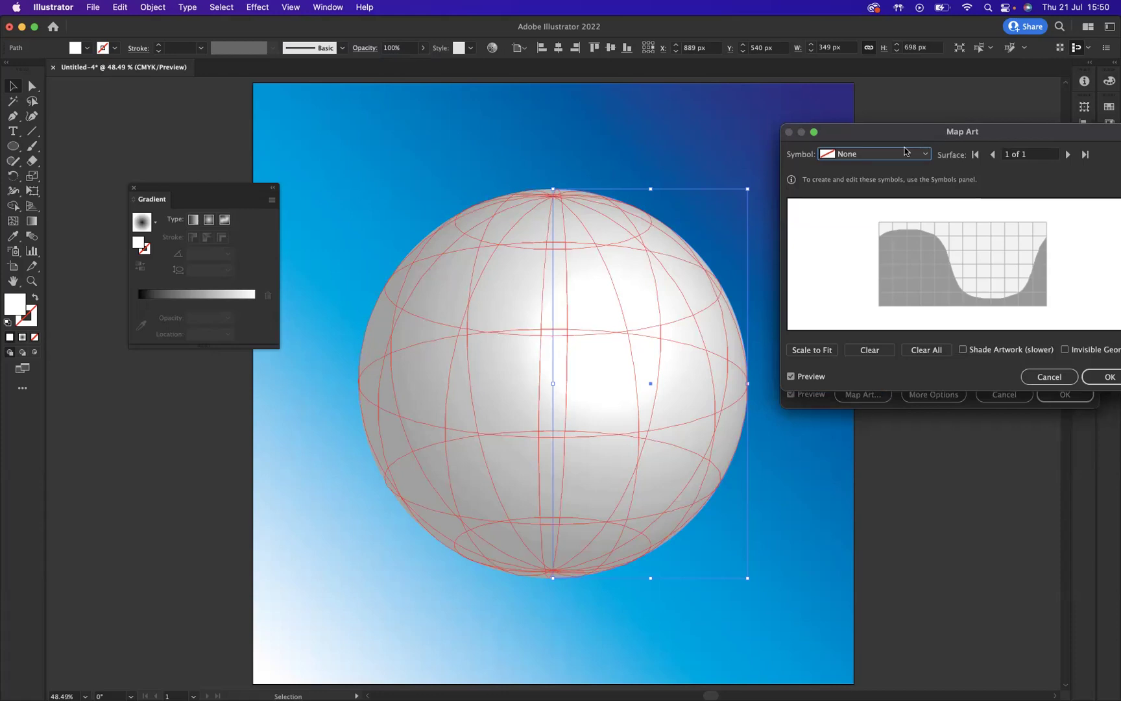
pyautogui.moveTo(940, 136); pyautogui.dragTo(229, 383)
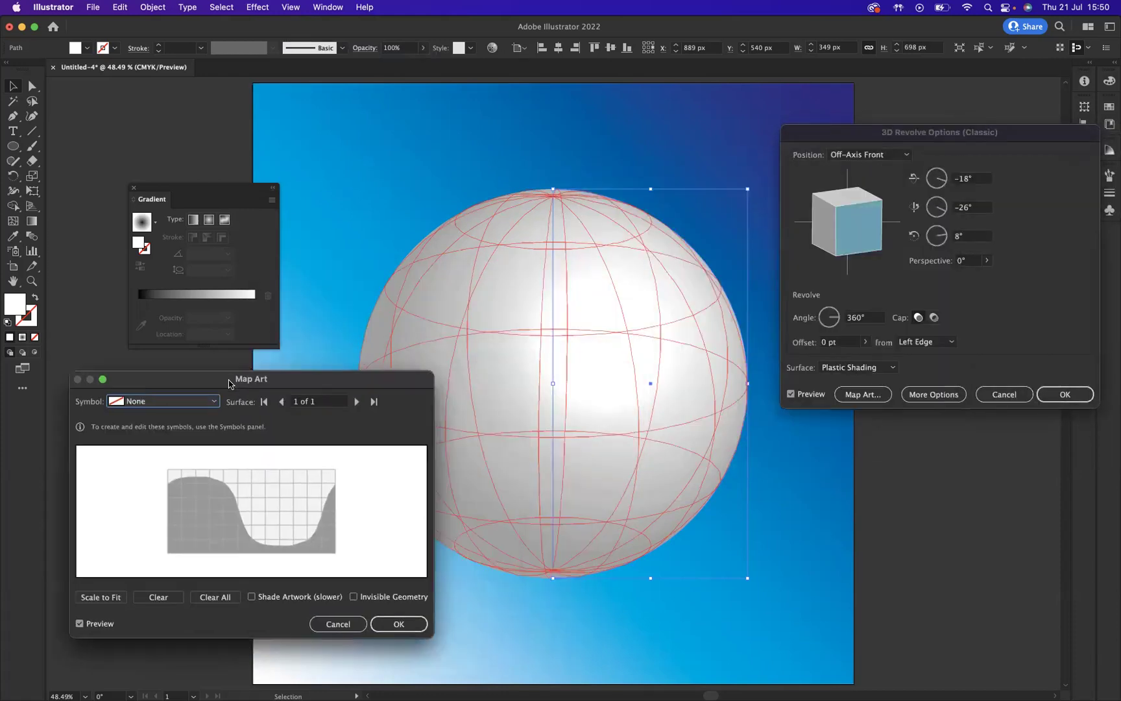
pyautogui.click(353, 597)
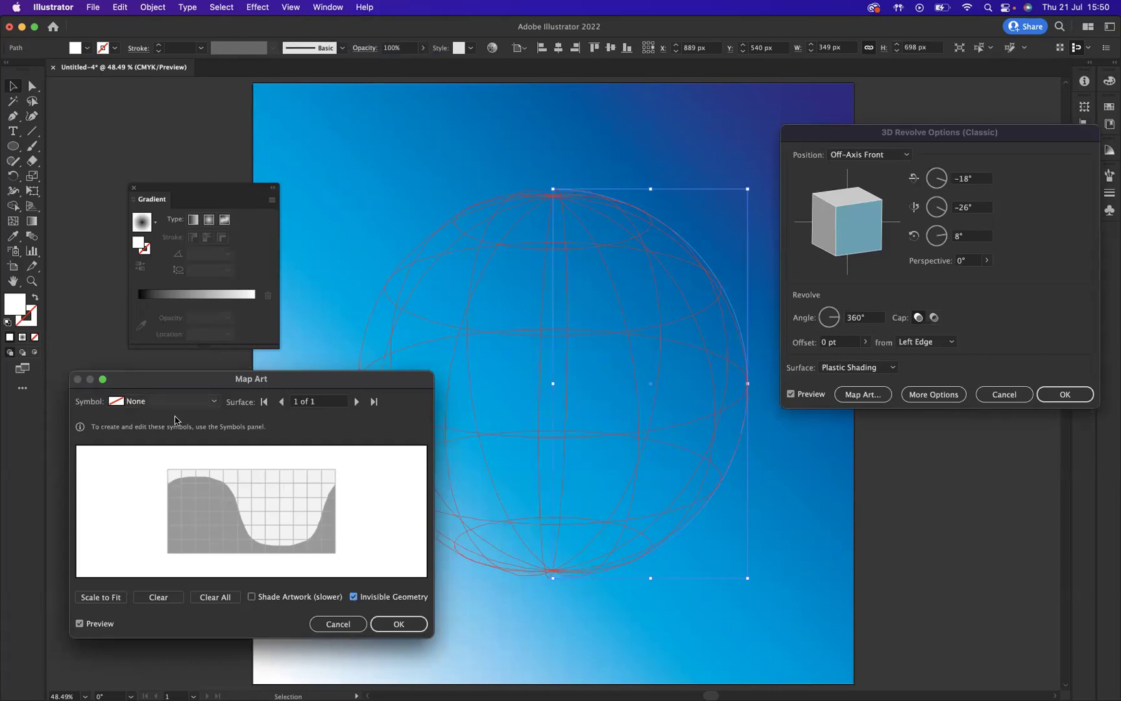
pyautogui.click(213, 401)
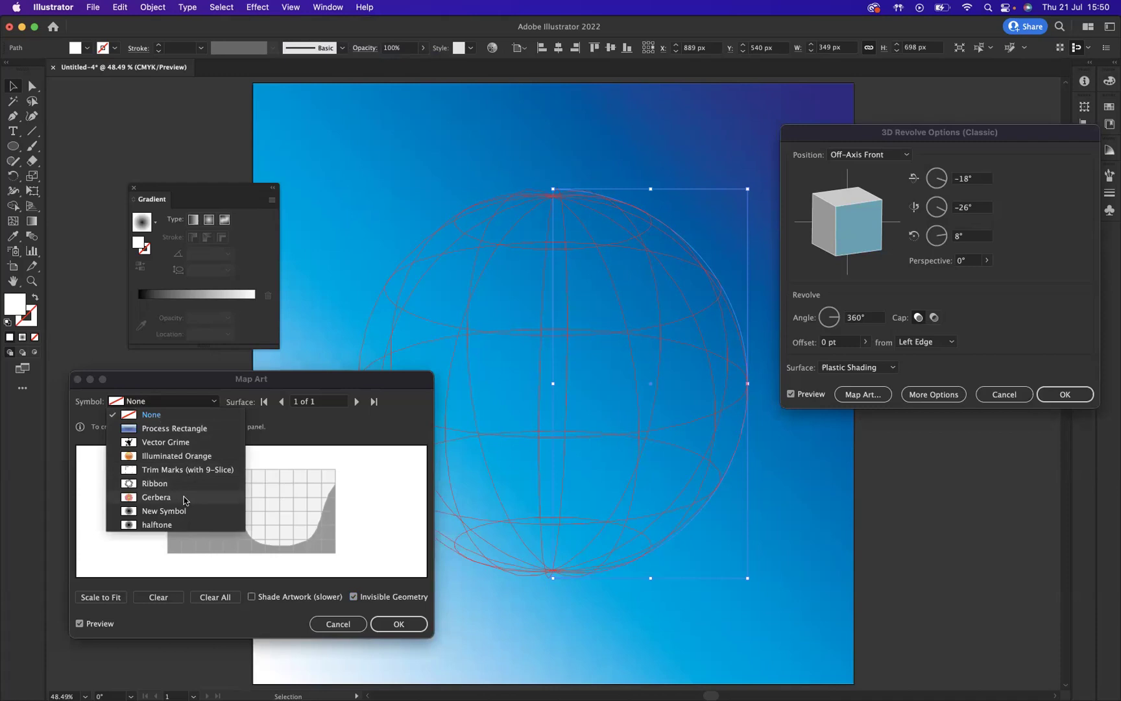
pyautogui.click(160, 527)
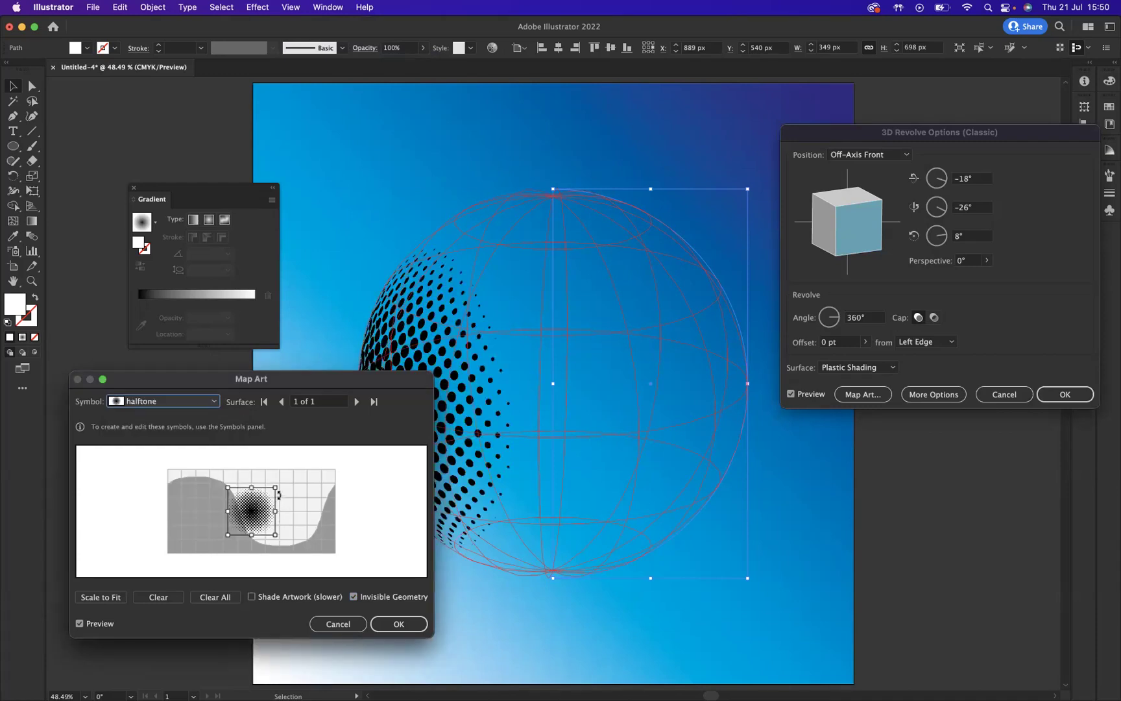
# Enlarge and position the halftone symbol to cover the sphere's visible side, then confirm
pyautogui.moveTo(279, 486); pyautogui.dragTo(311, 455)
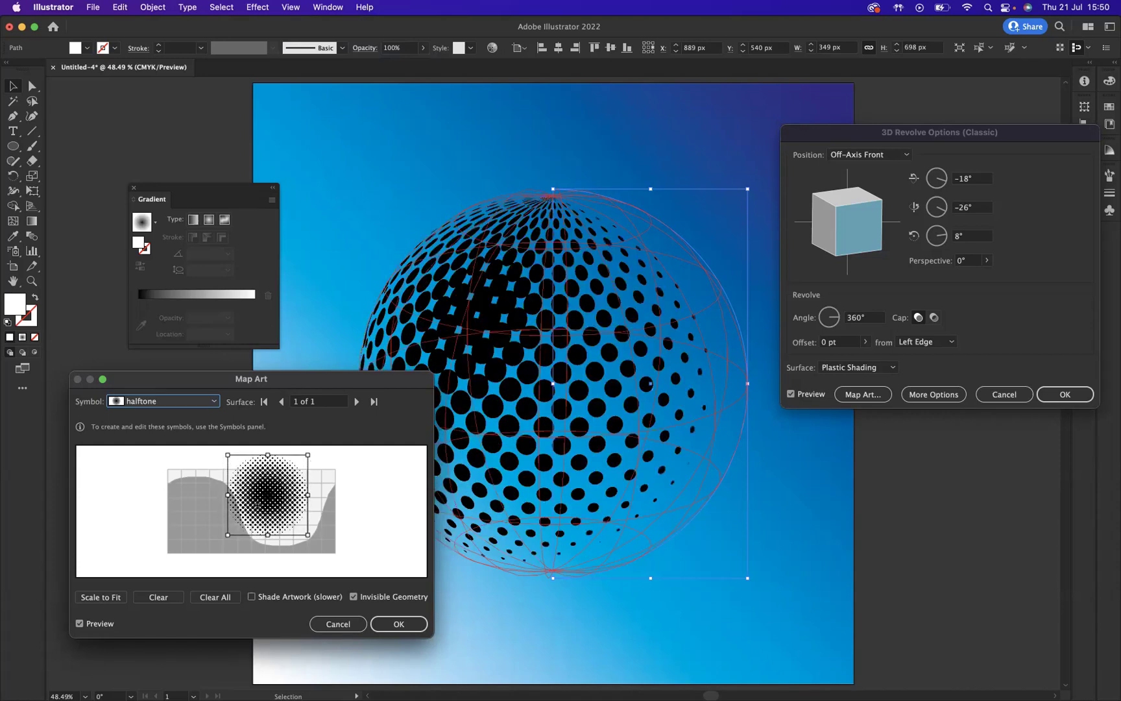
pyautogui.moveTo(270, 493); pyautogui.dragTo(313, 505)
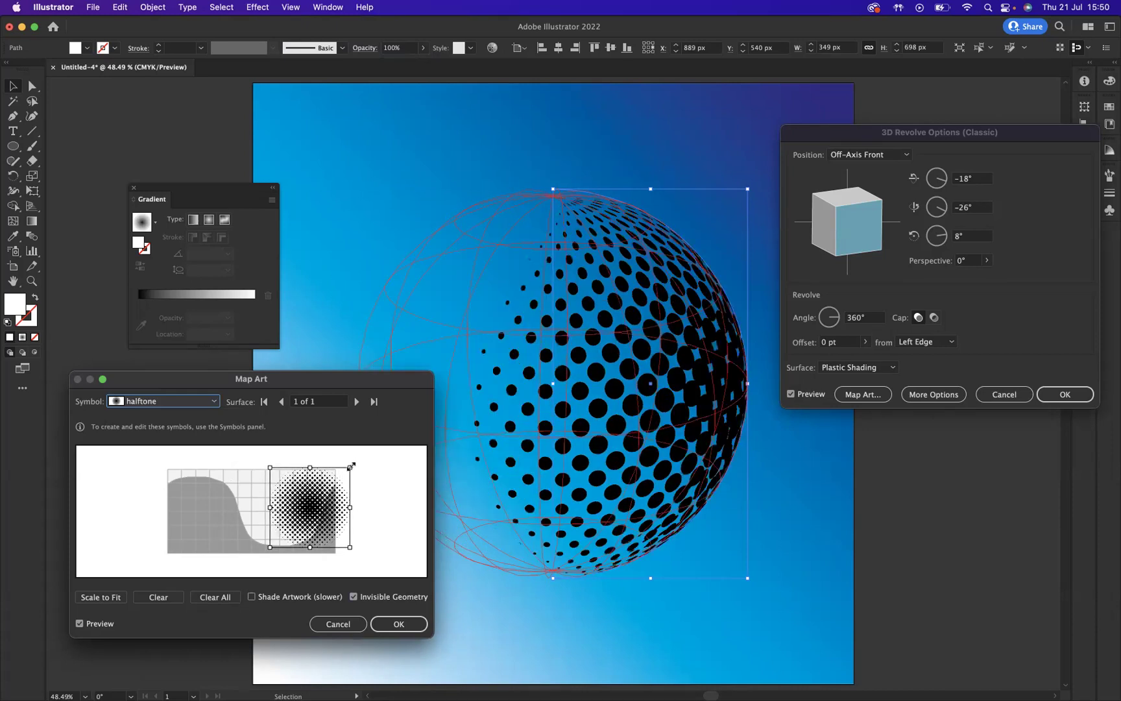
pyautogui.moveTo(351, 466); pyautogui.dragTo(373, 446)
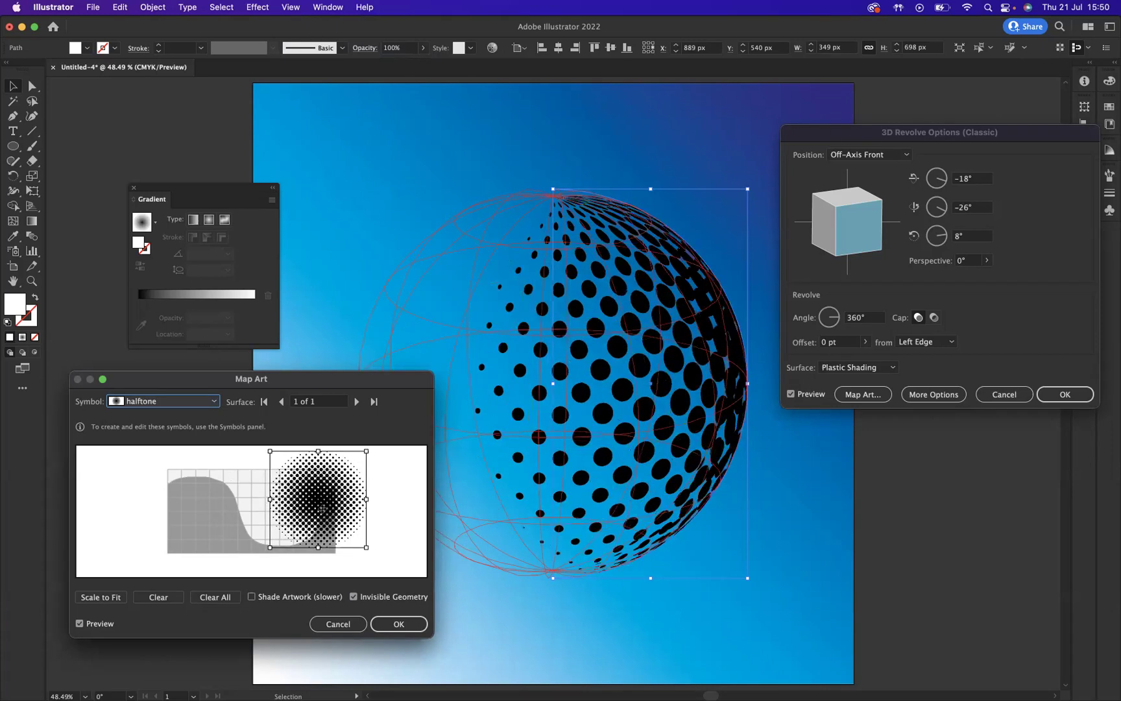
pyautogui.moveTo(321, 509); pyautogui.dragTo(312, 521)
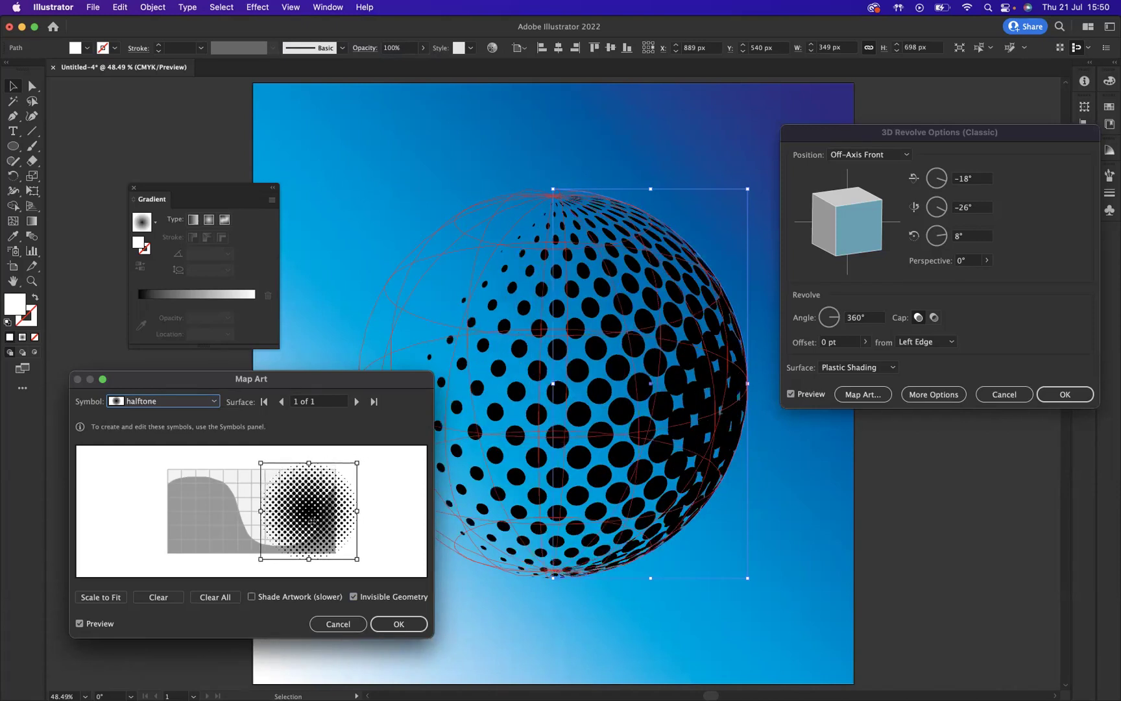
pyautogui.click(398, 625)
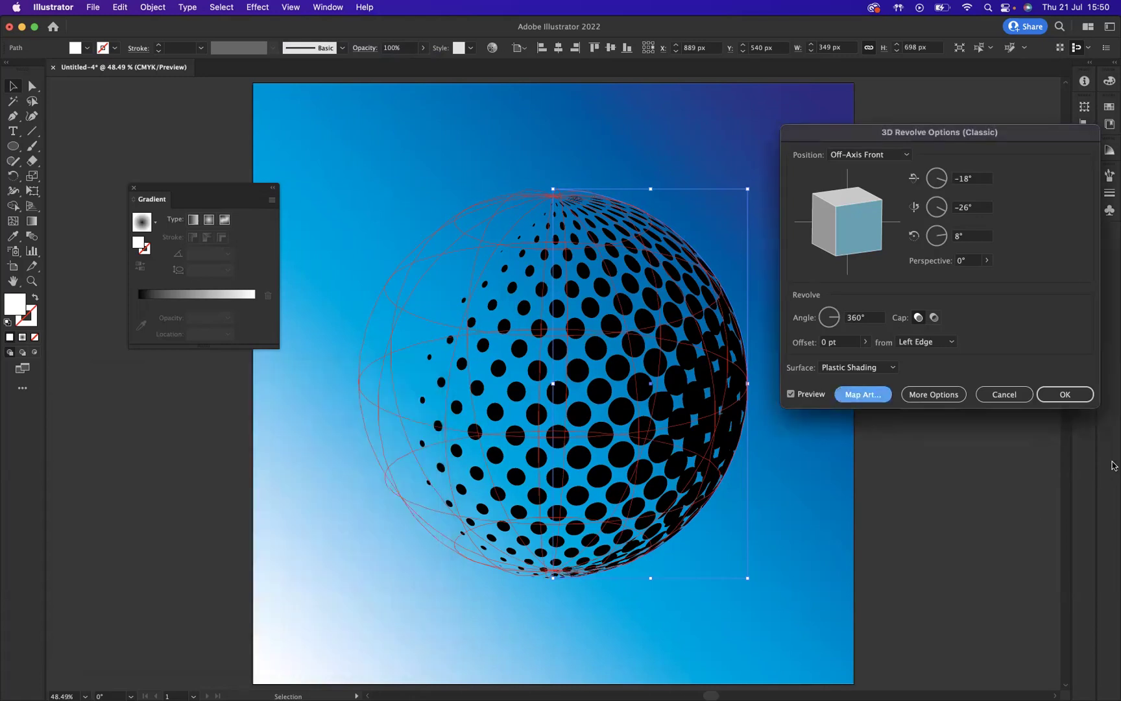
# Apply the 3D Revolve settings and expand the sphere's appearance into plain artwork
pyautogui.click(1069, 396)
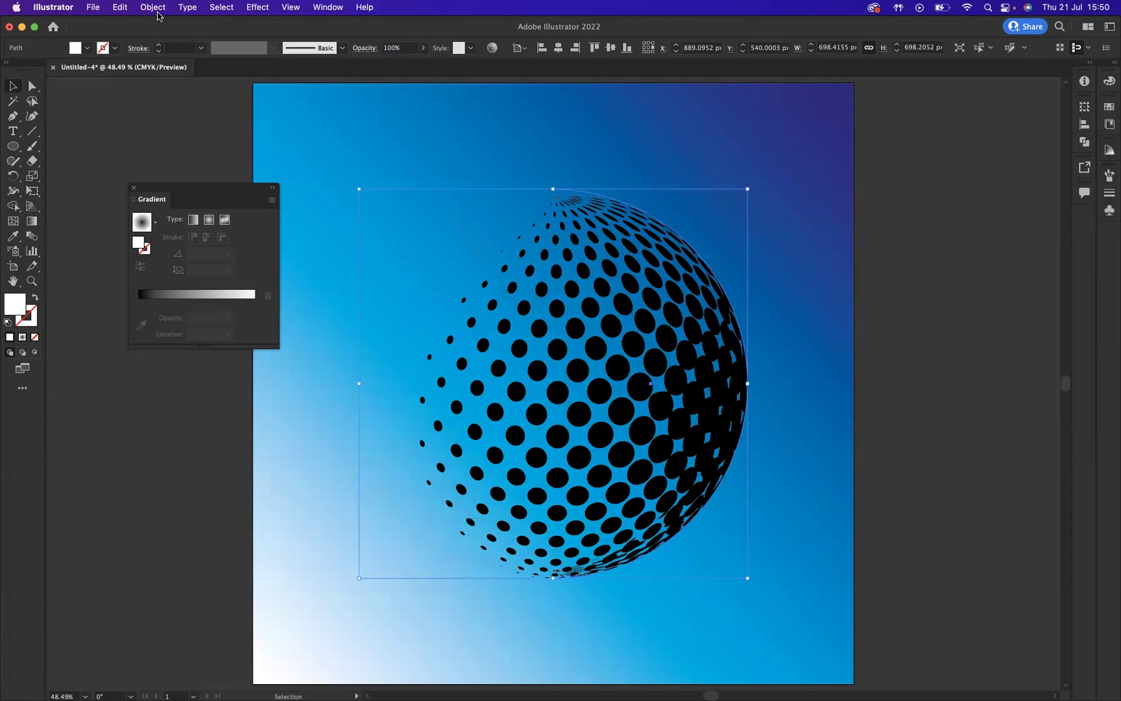
pyautogui.click(154, 7)
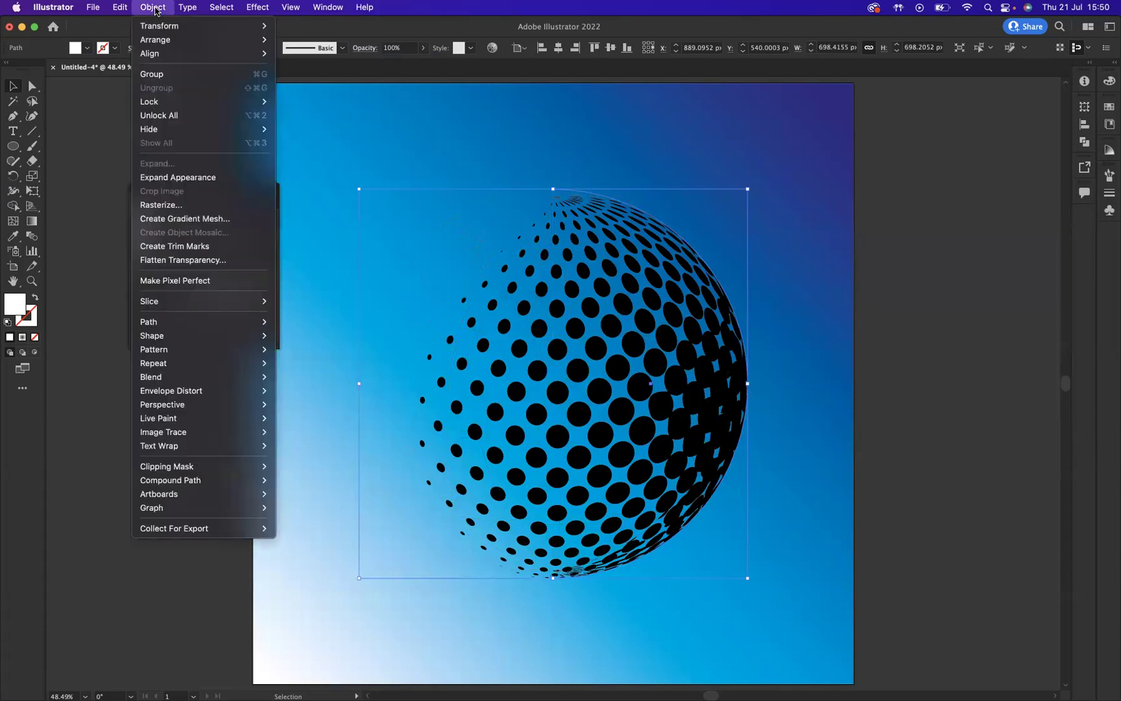
pyautogui.click(174, 179)
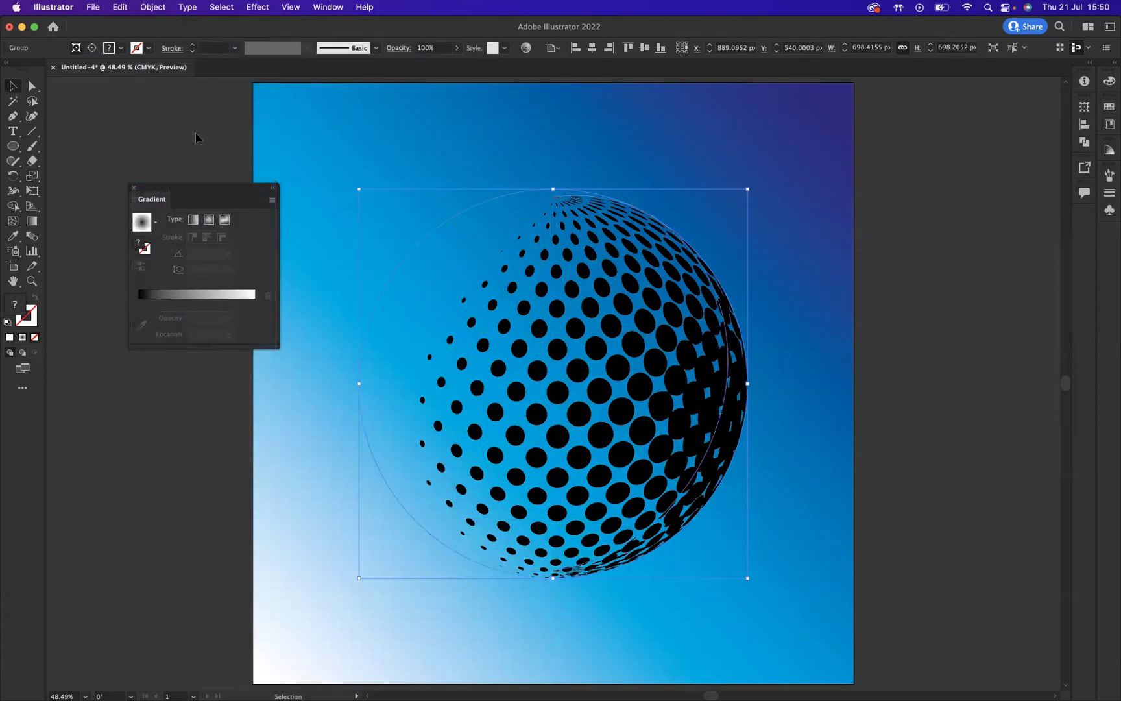
# Ungroup the expanded sphere artwork two levels
pyautogui.rightClick(615, 371)
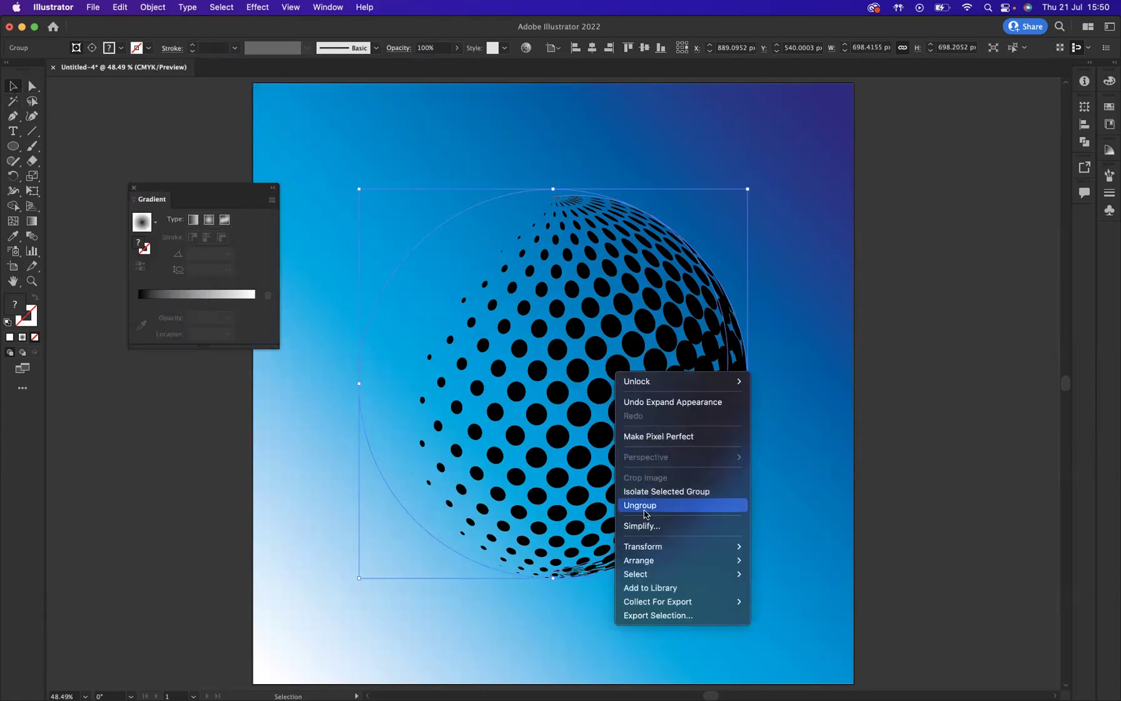
pyautogui.click(686, 505)
pyautogui.click(882, 418)
pyautogui.click(717, 398)
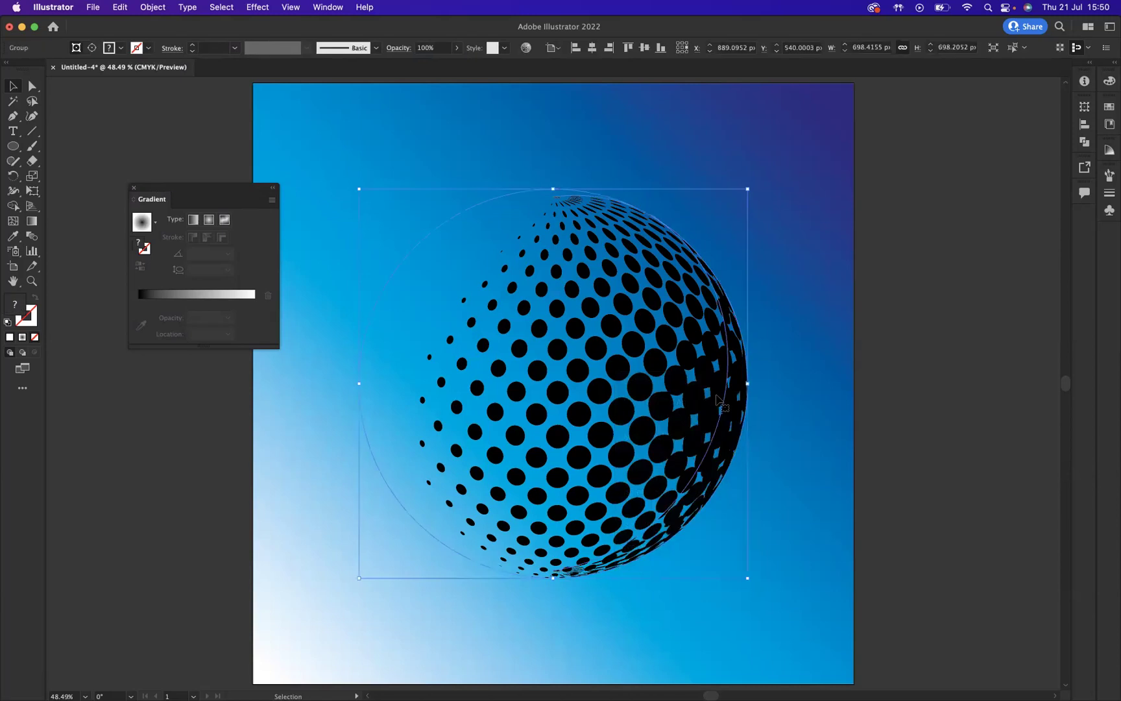
pyautogui.rightClick(716, 397)
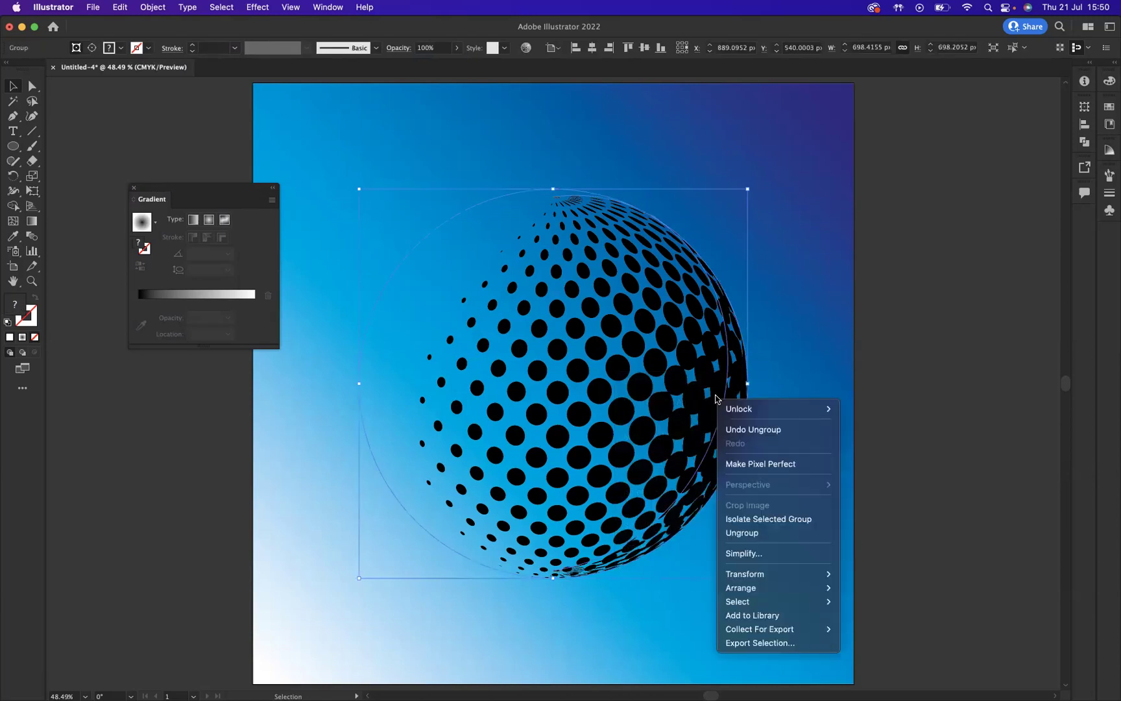
pyautogui.click(742, 534)
pyautogui.click(858, 309)
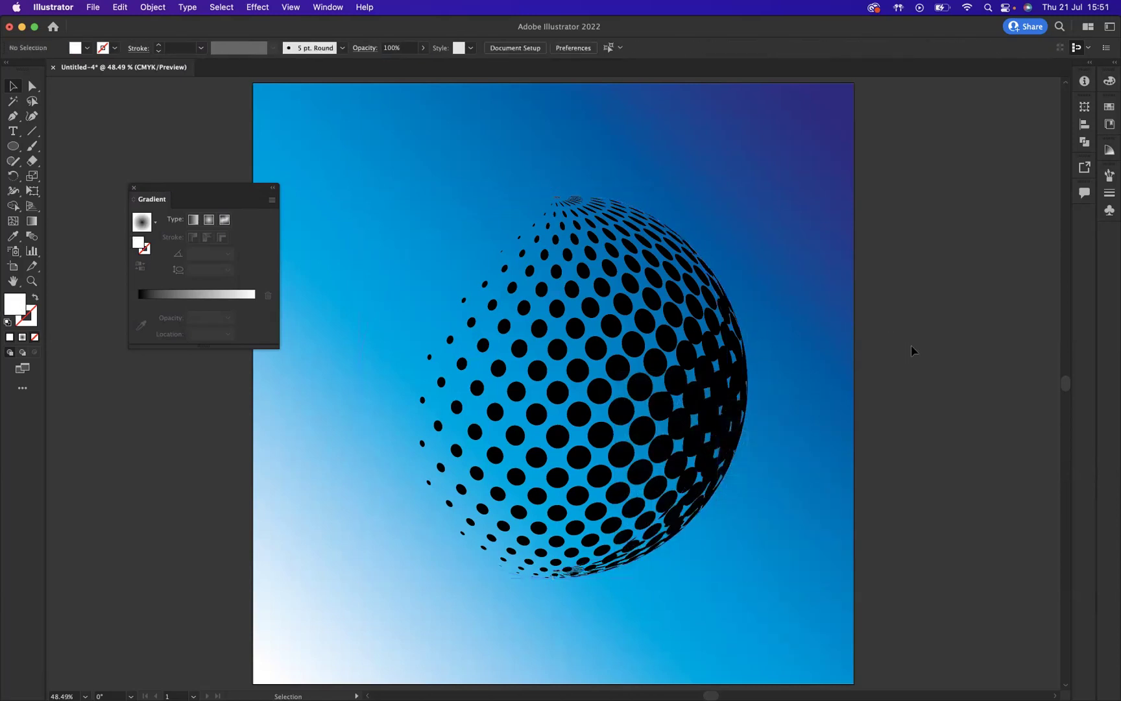
# Release the clipping mask around the dots and select all the sphere artwork
pyautogui.click(654, 368)
pyautogui.rightClick(654, 367)
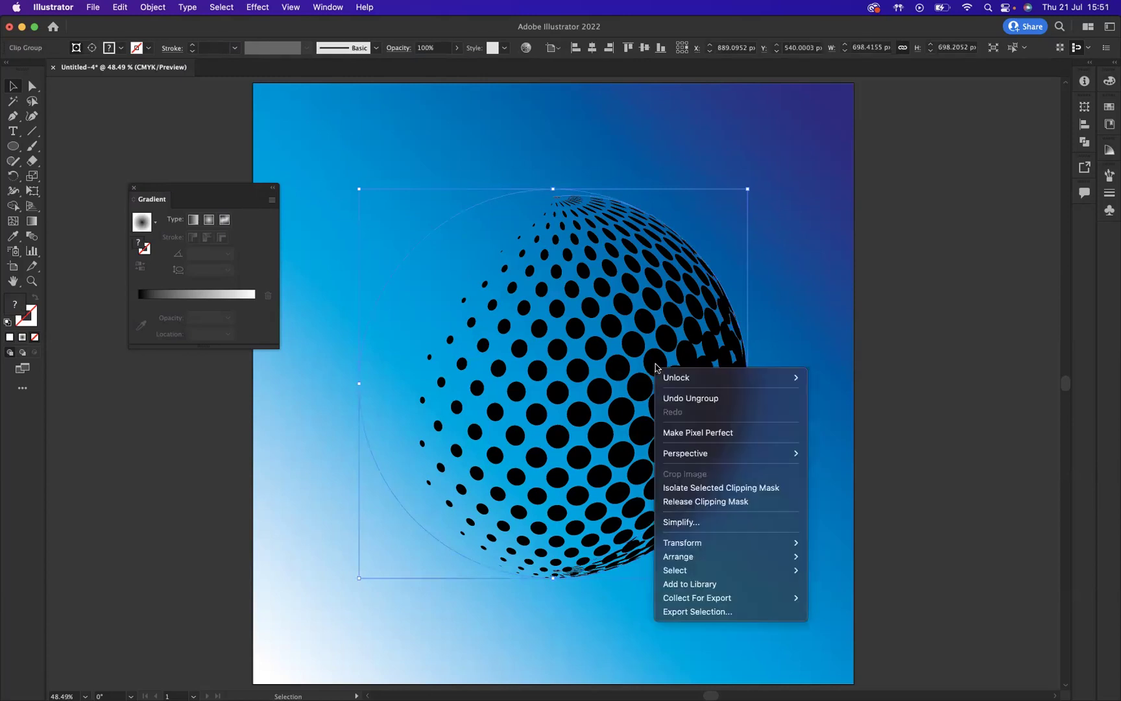
pyautogui.click(700, 502)
pyautogui.click(906, 303)
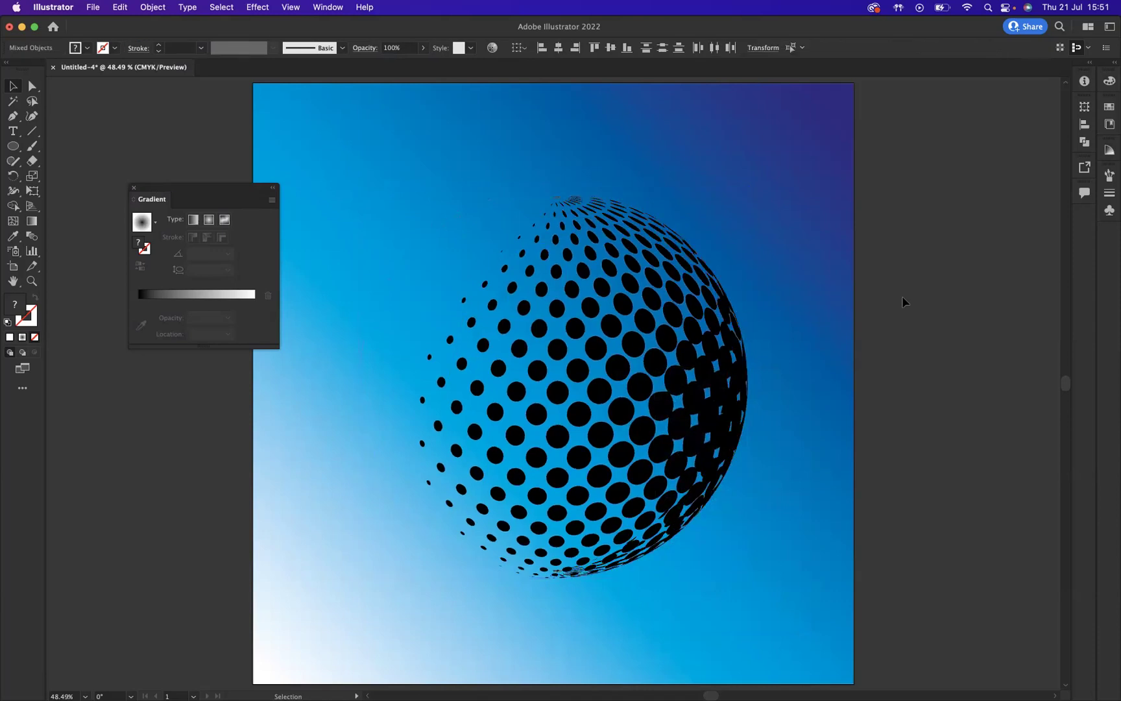
pyautogui.press('super+a')
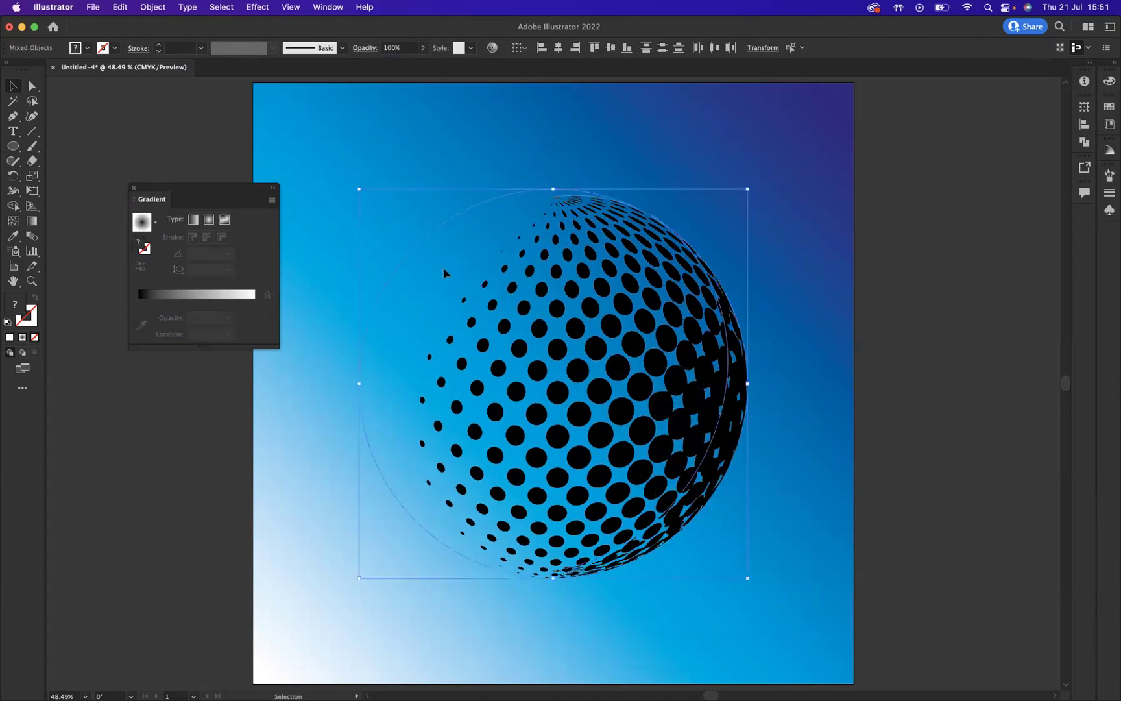
# Fill the sphere's dot group with the yellow-orange gradient swatch from the control bar
pyautogui.click(444, 273)
pyautogui.click(659, 342)
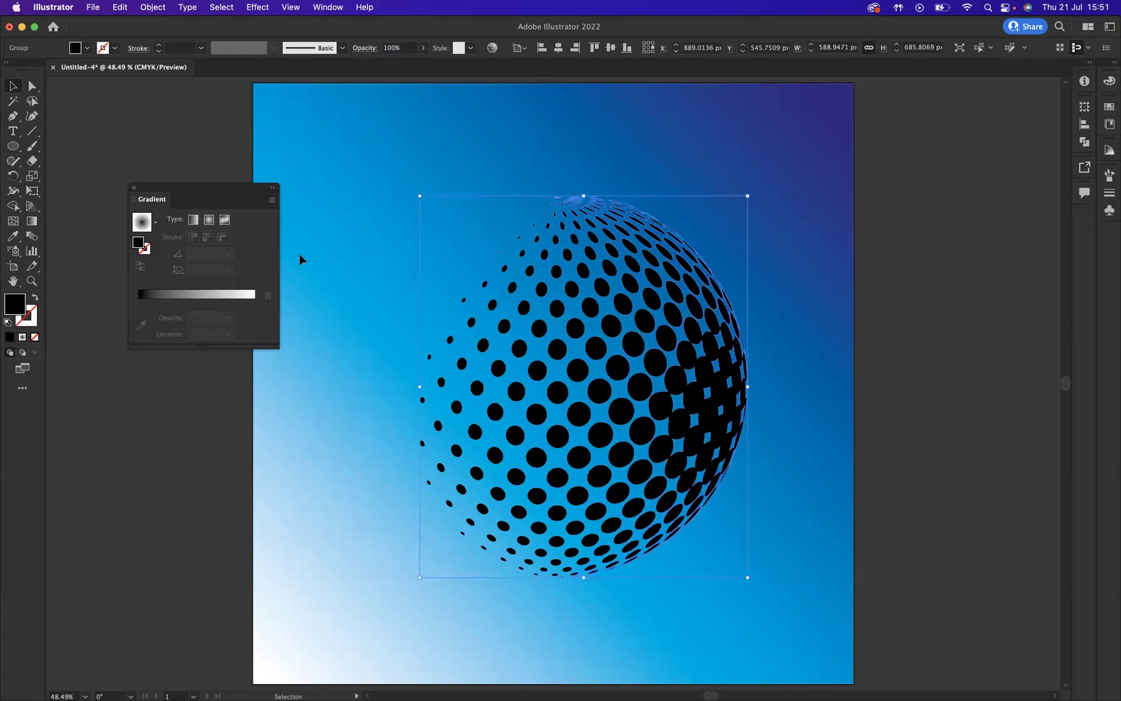
pyautogui.click(87, 48)
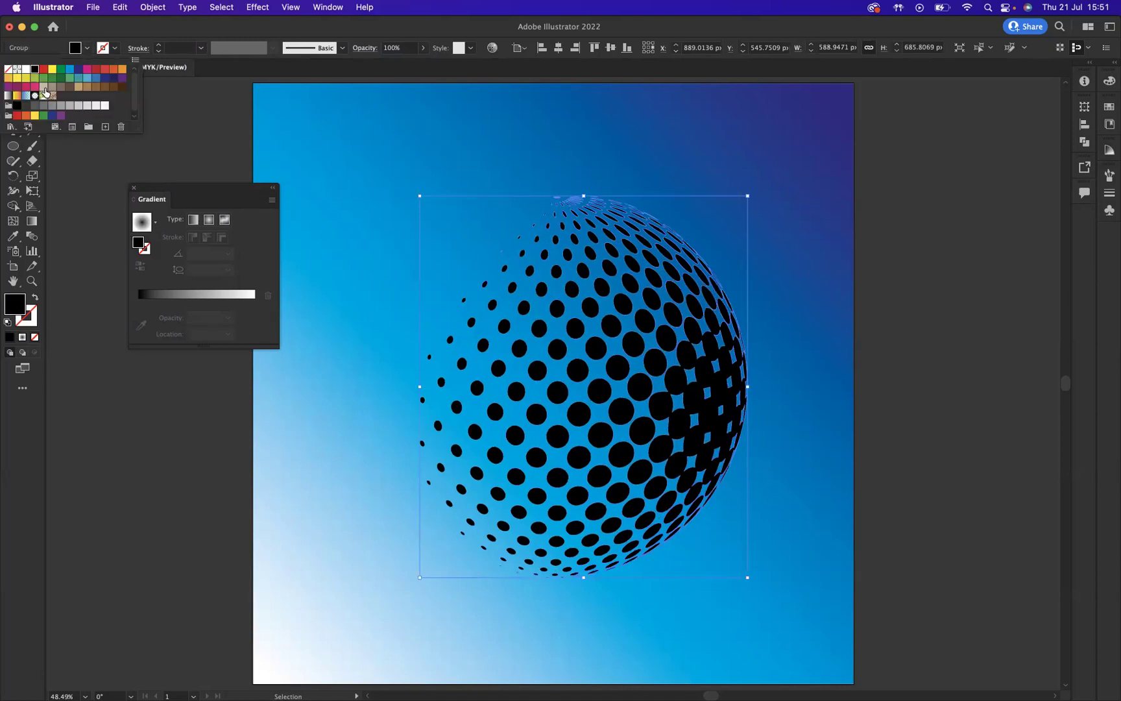
pyautogui.click(17, 95)
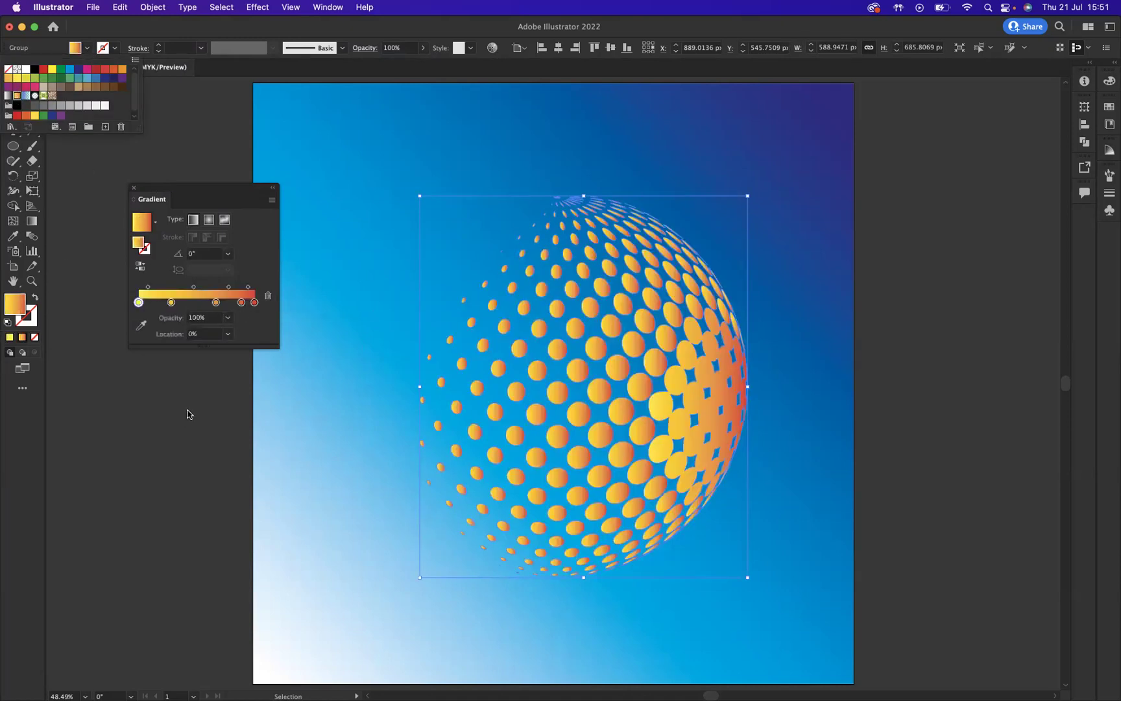
pyautogui.click(134, 187)
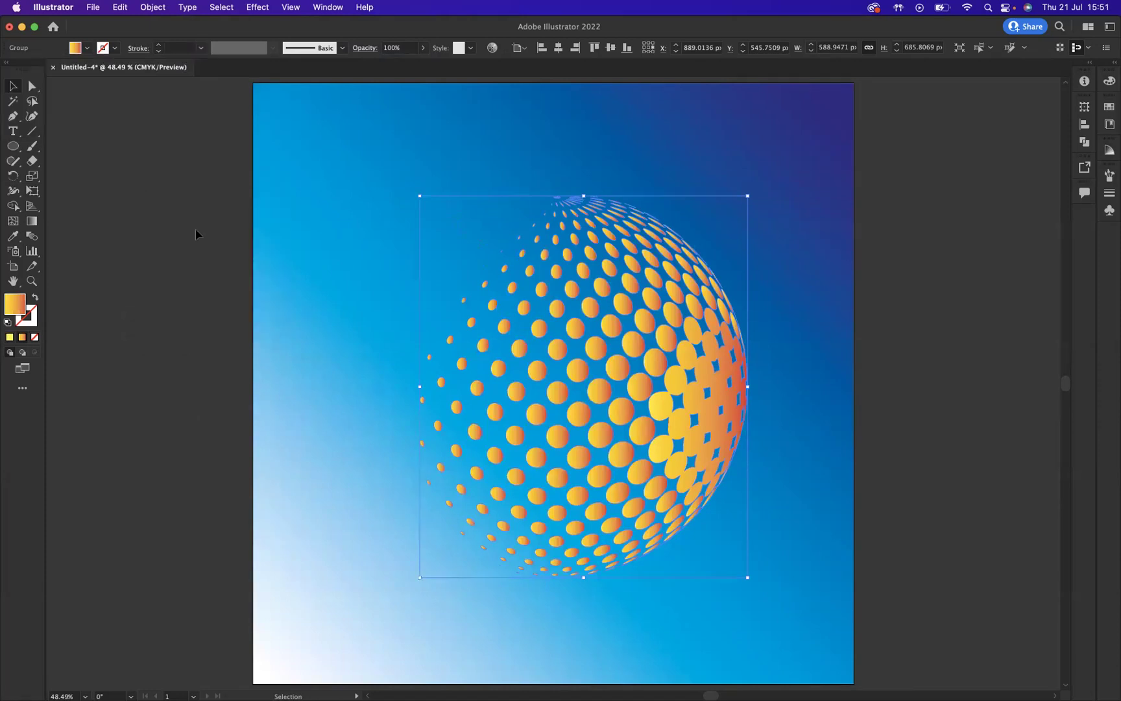
# Deselect everything, view the orange dot sphere full screen with the interface hidden, and zoom in slightly
pyautogui.click(192, 362)
pyautogui.press('f')
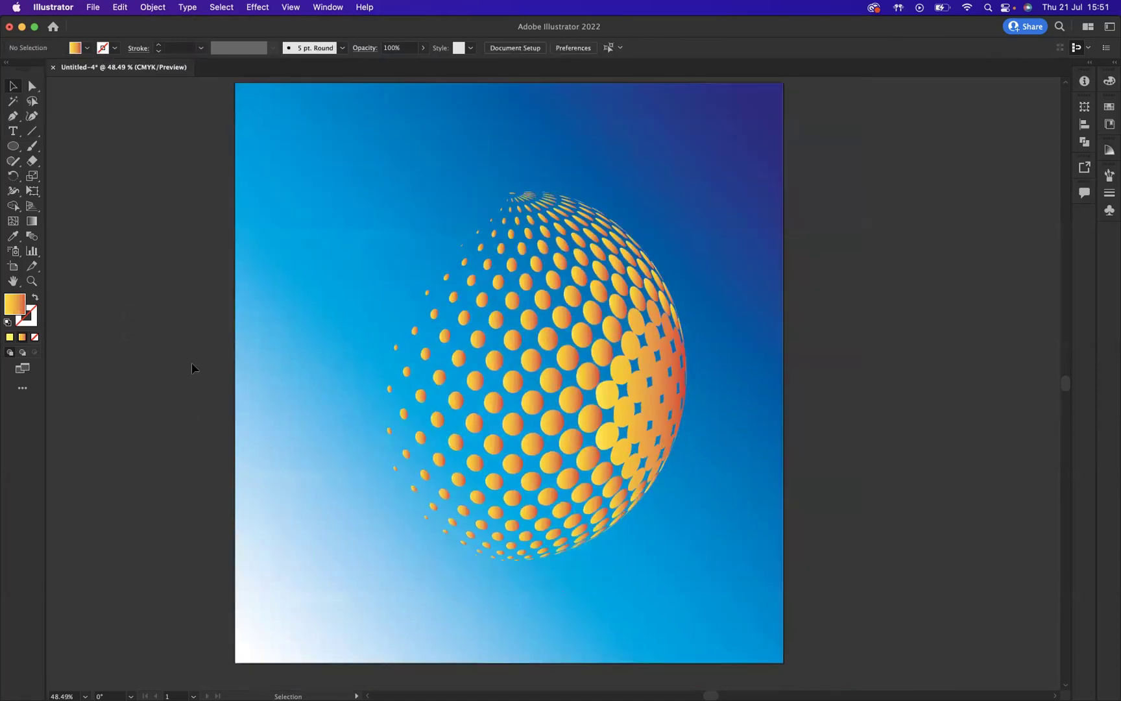
pyautogui.press('f')
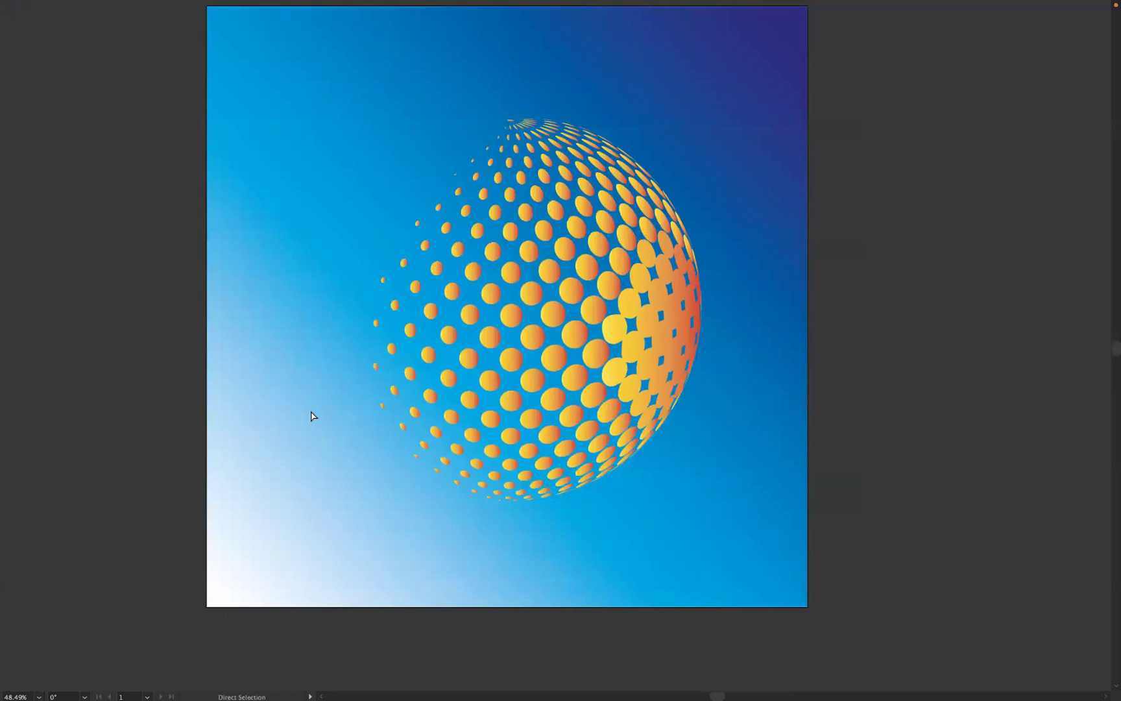
pyautogui.scroll(1, 310, 416)
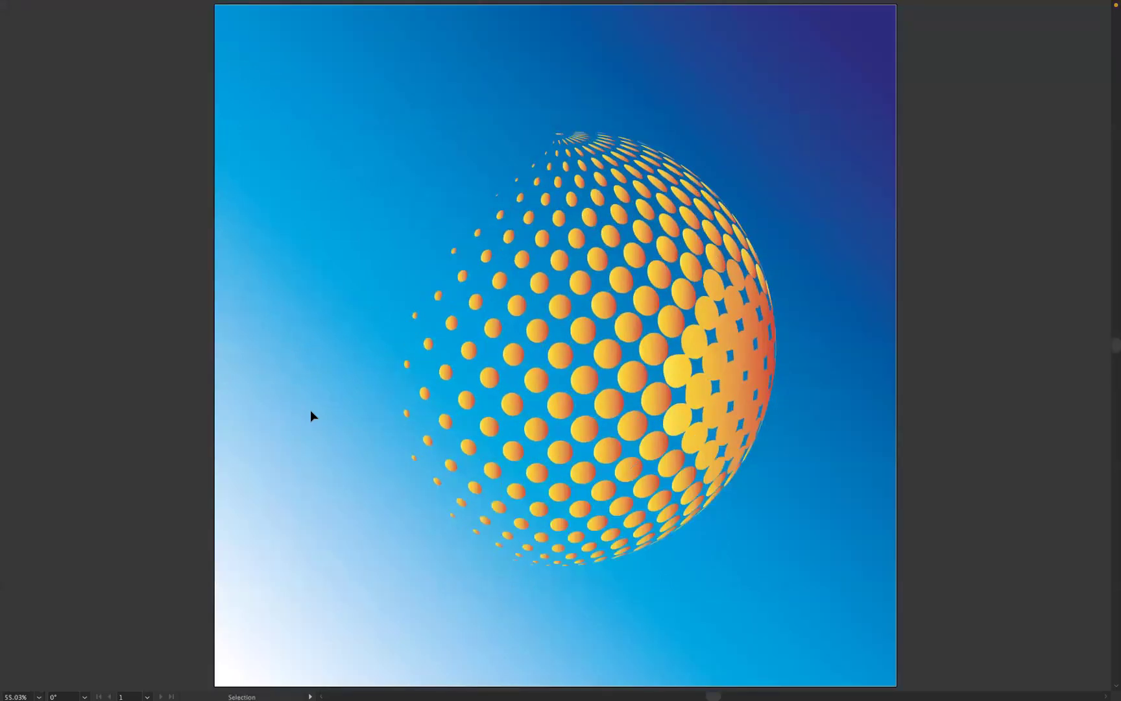